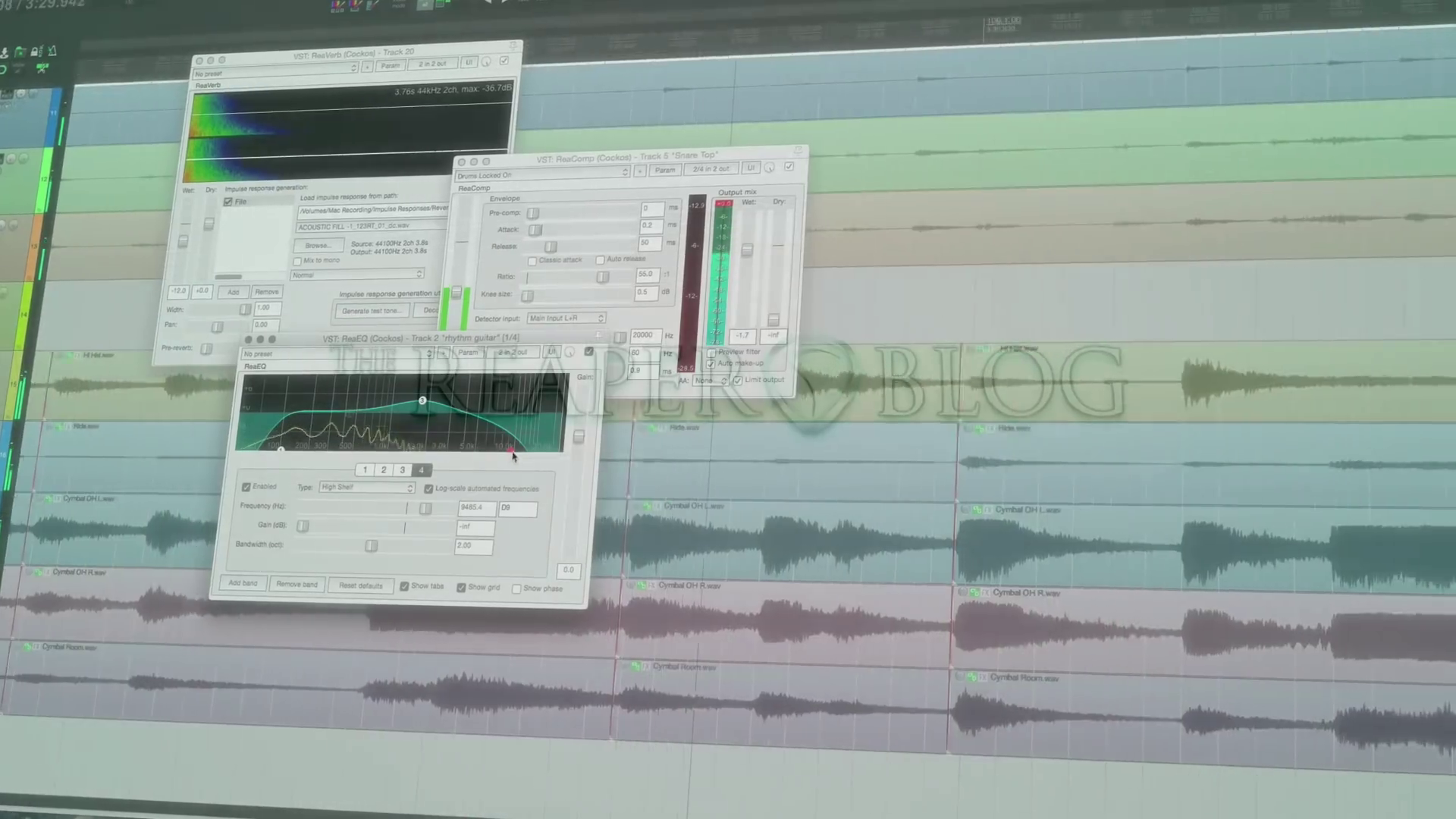
- Drag the ReaEQ band 4 node right until its frequency reads 18535.3 Hz
drag(513, 455, 543, 453)
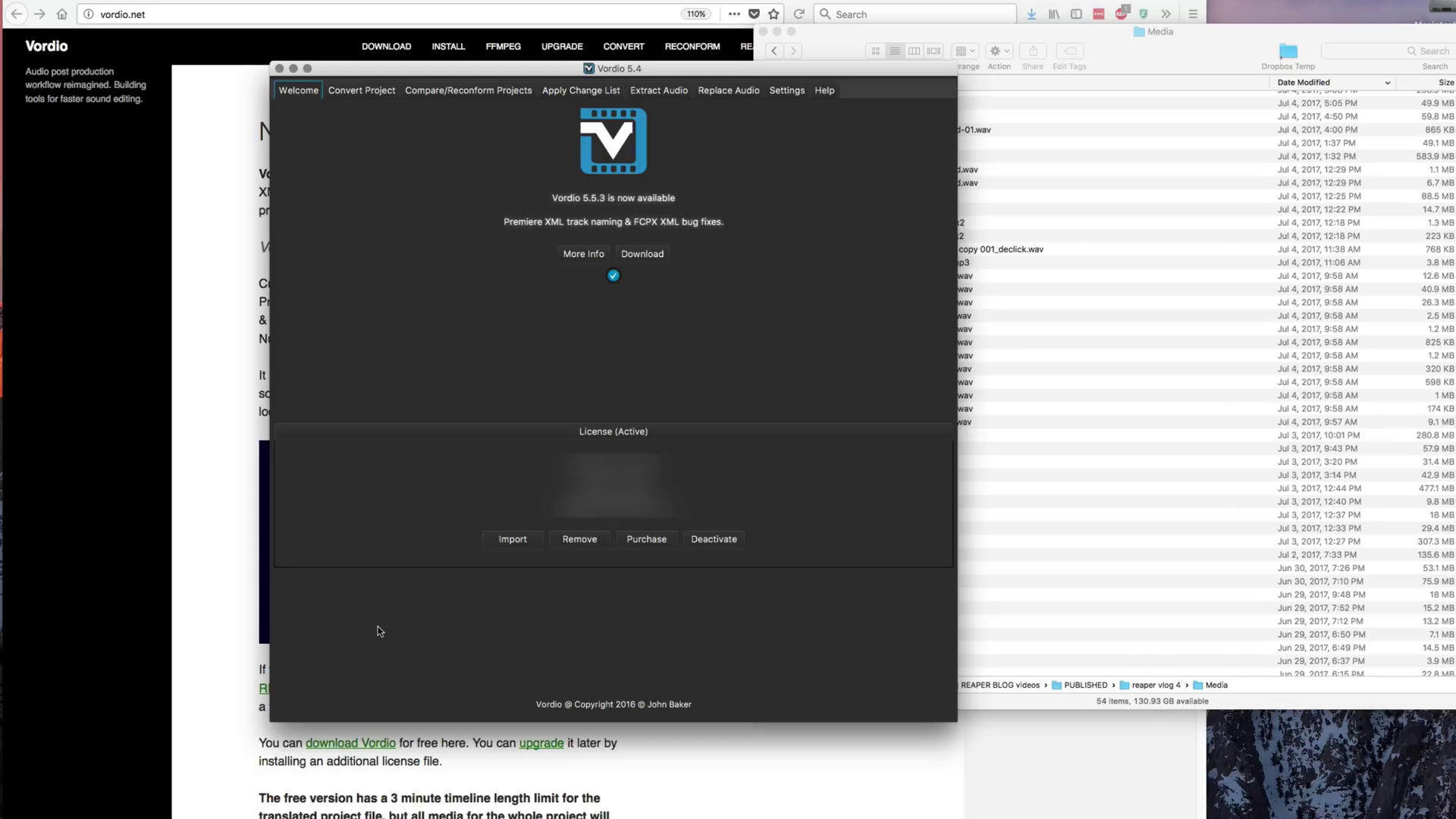
- Bring the vordio.net homepage in front of the Vordio window
key(super+Tab)
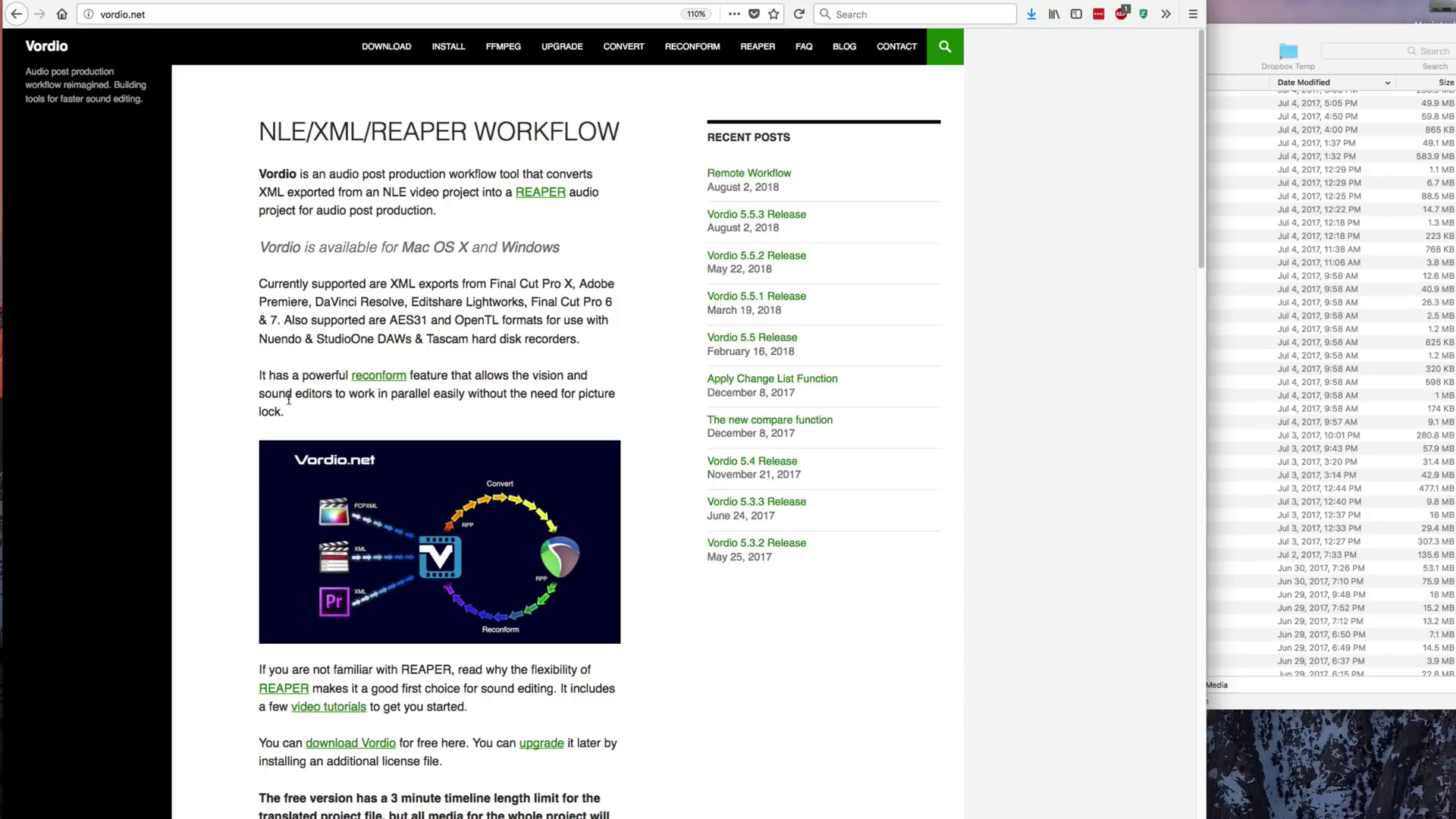
- Select the clips IMG_6560.MOV through IMG_6481.MOV in the Media folder, then return to Vordio
click(1292, 43)
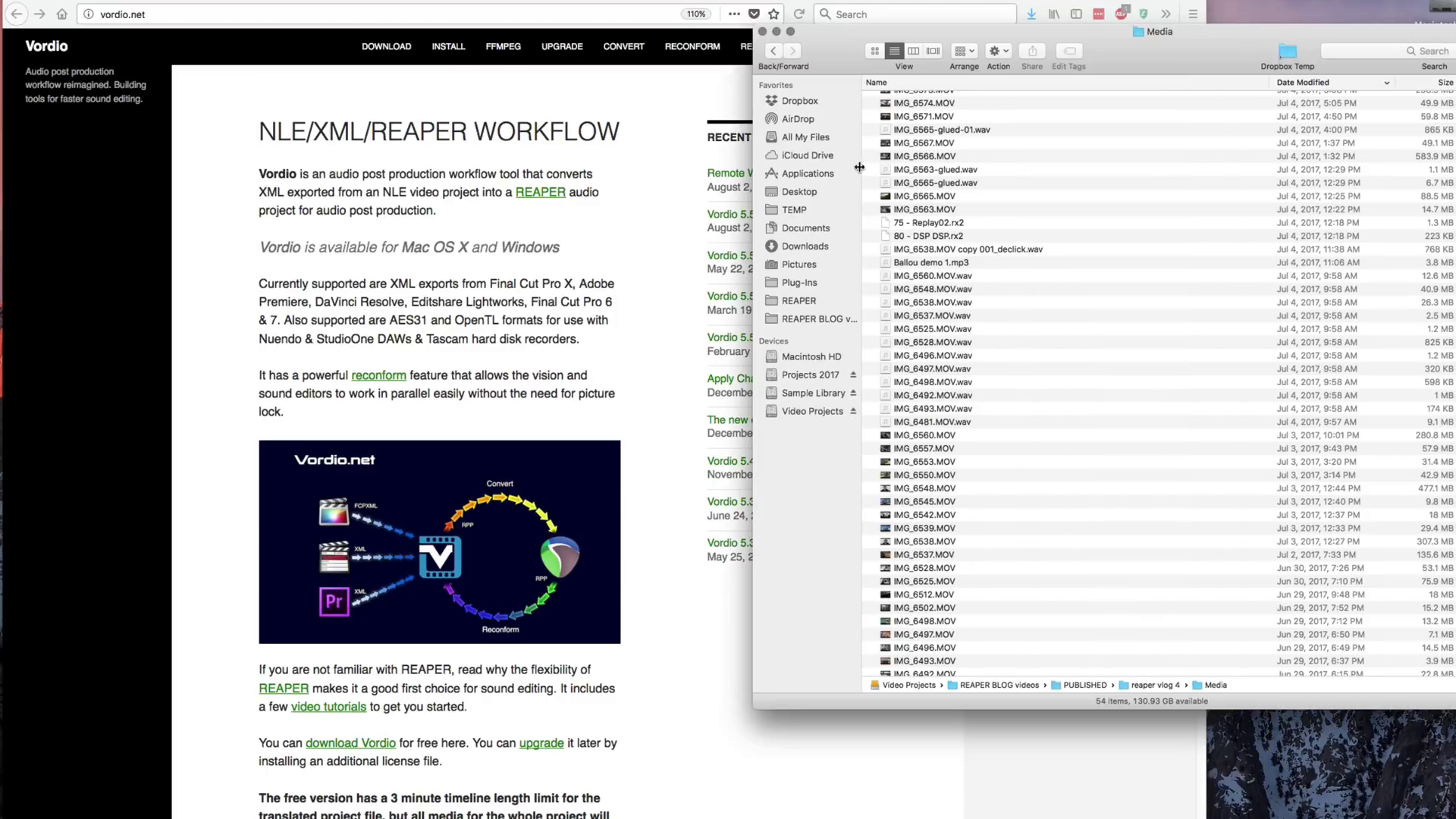
drag(1158, 59, 1080, 22)
click(888, 404)
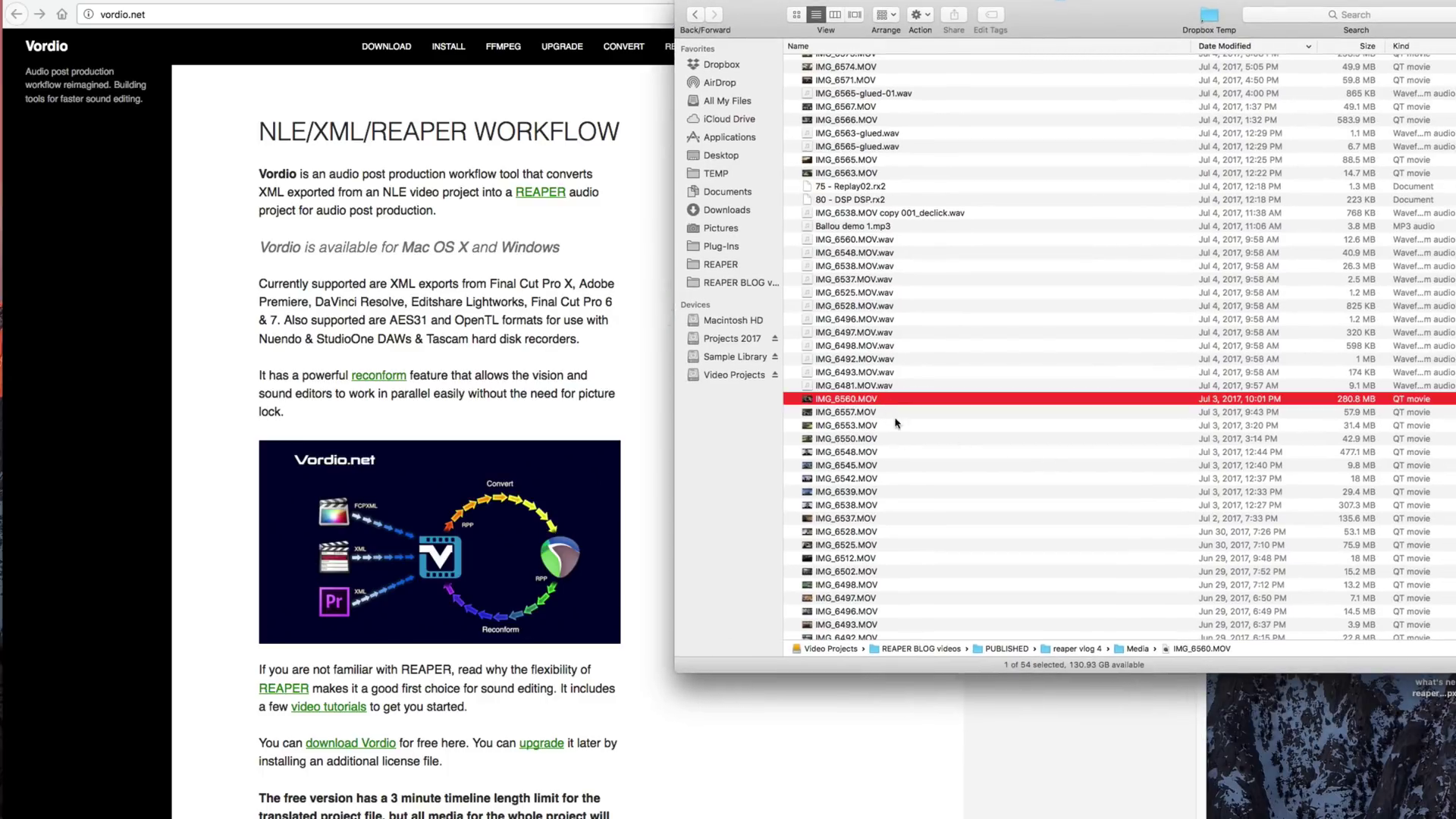
scroll(910, 523, down, 2)
shift+click(1038, 620)
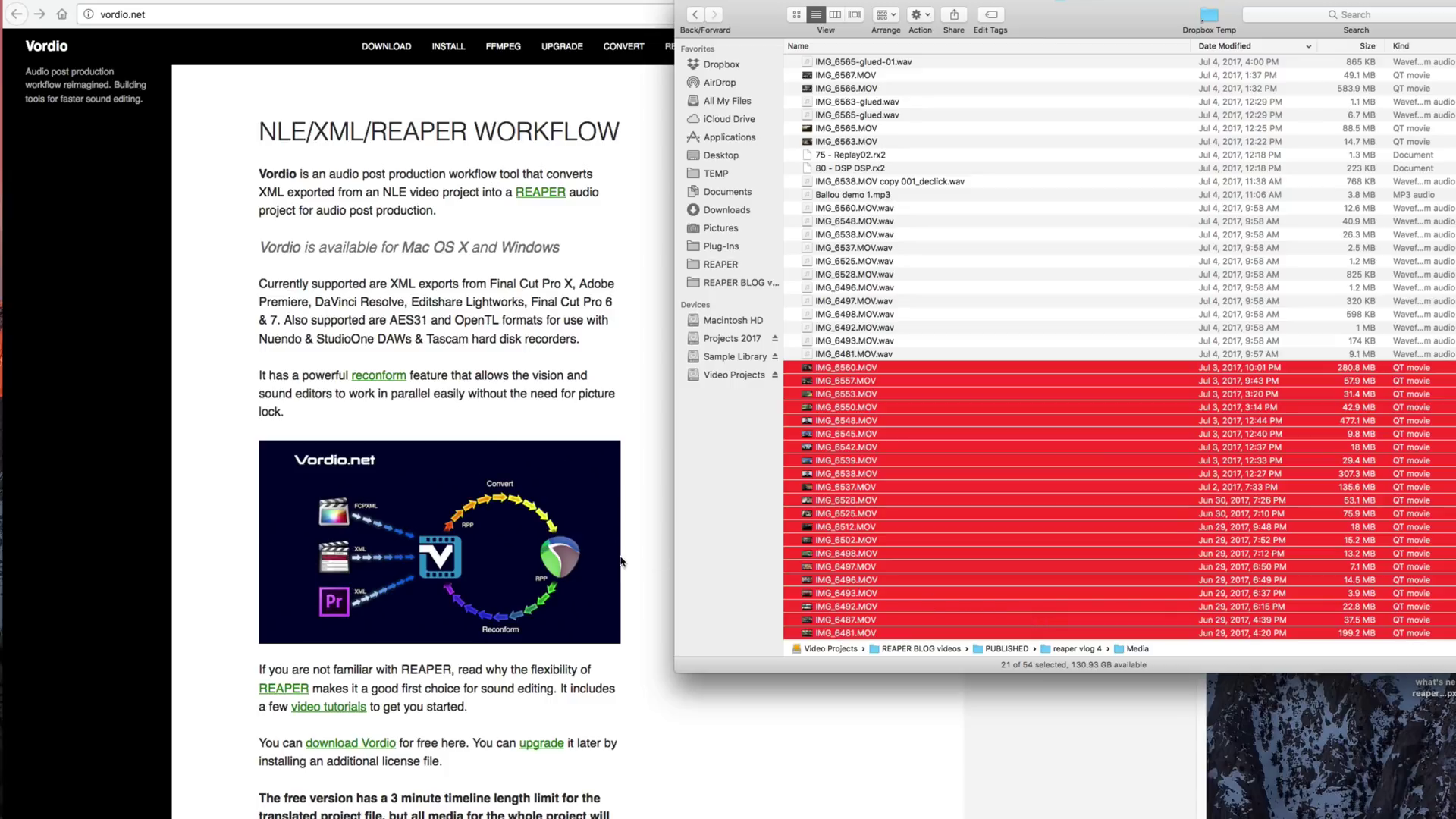
key(super+Tab)
key(super+Tab)
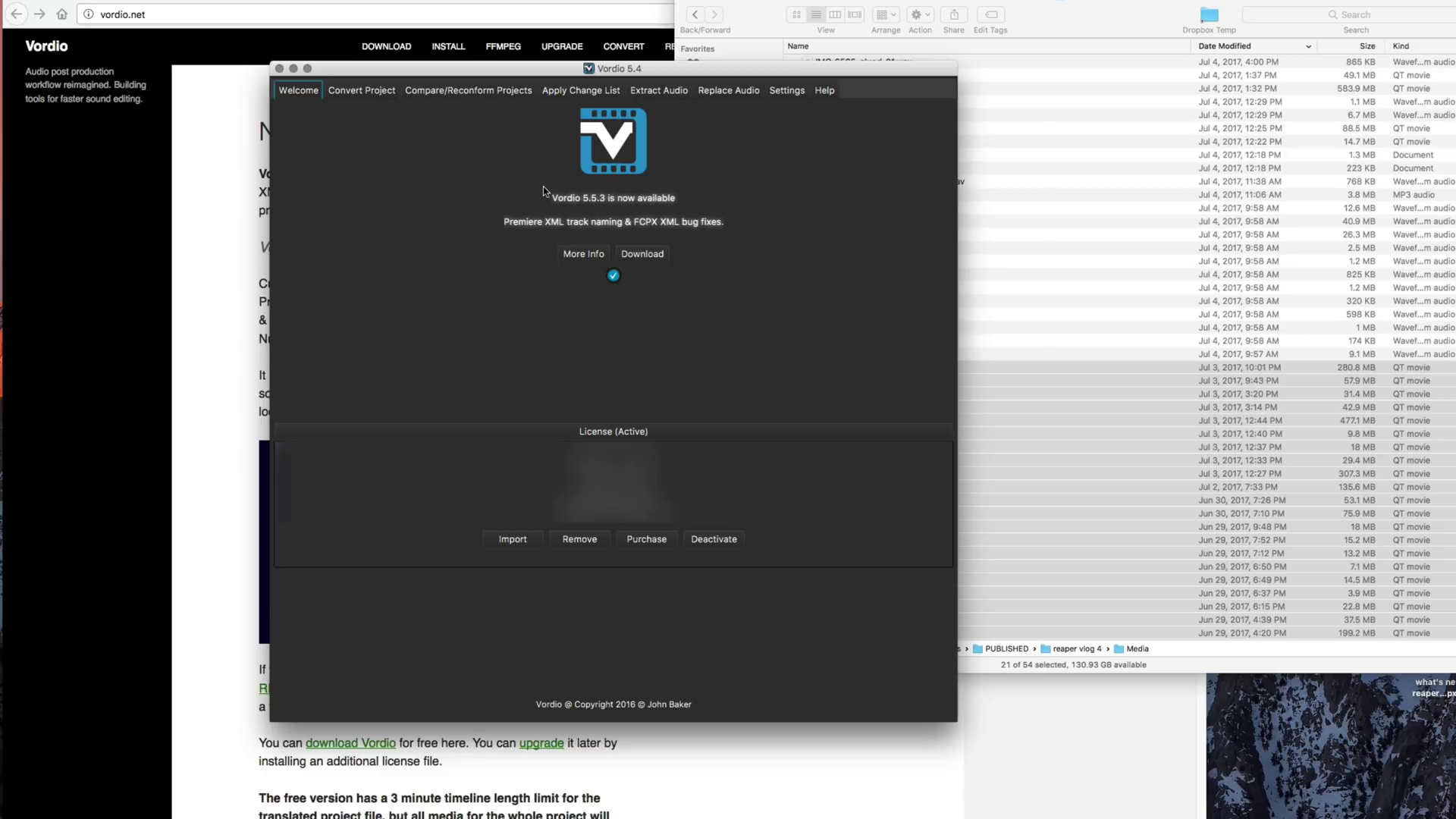
- Add the 21 selected MOV clips, starting with IMG_6560.MOV, to Extract Audio's Source Files list
drag(652, 69, 450, 71)
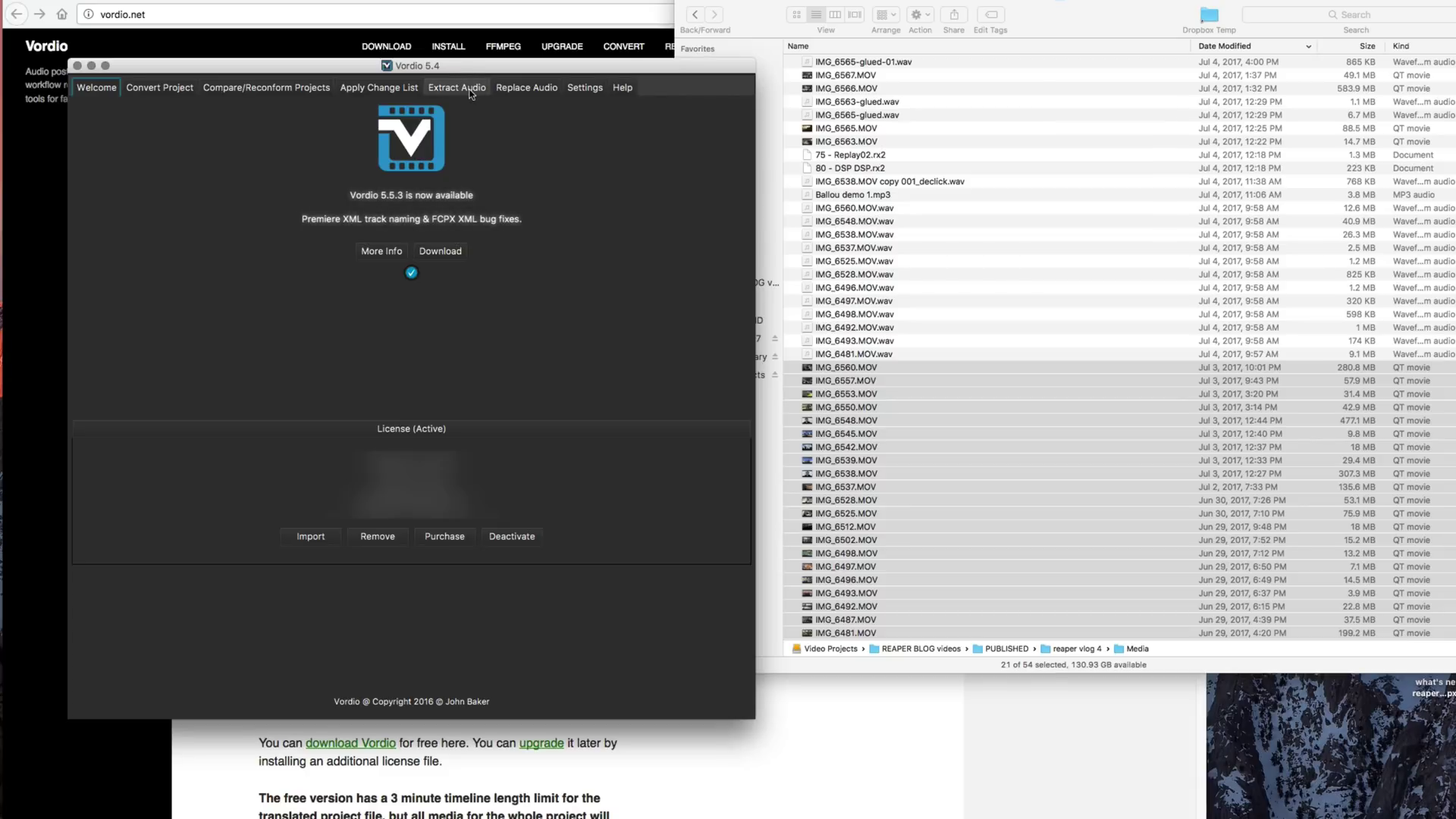
click(466, 91)
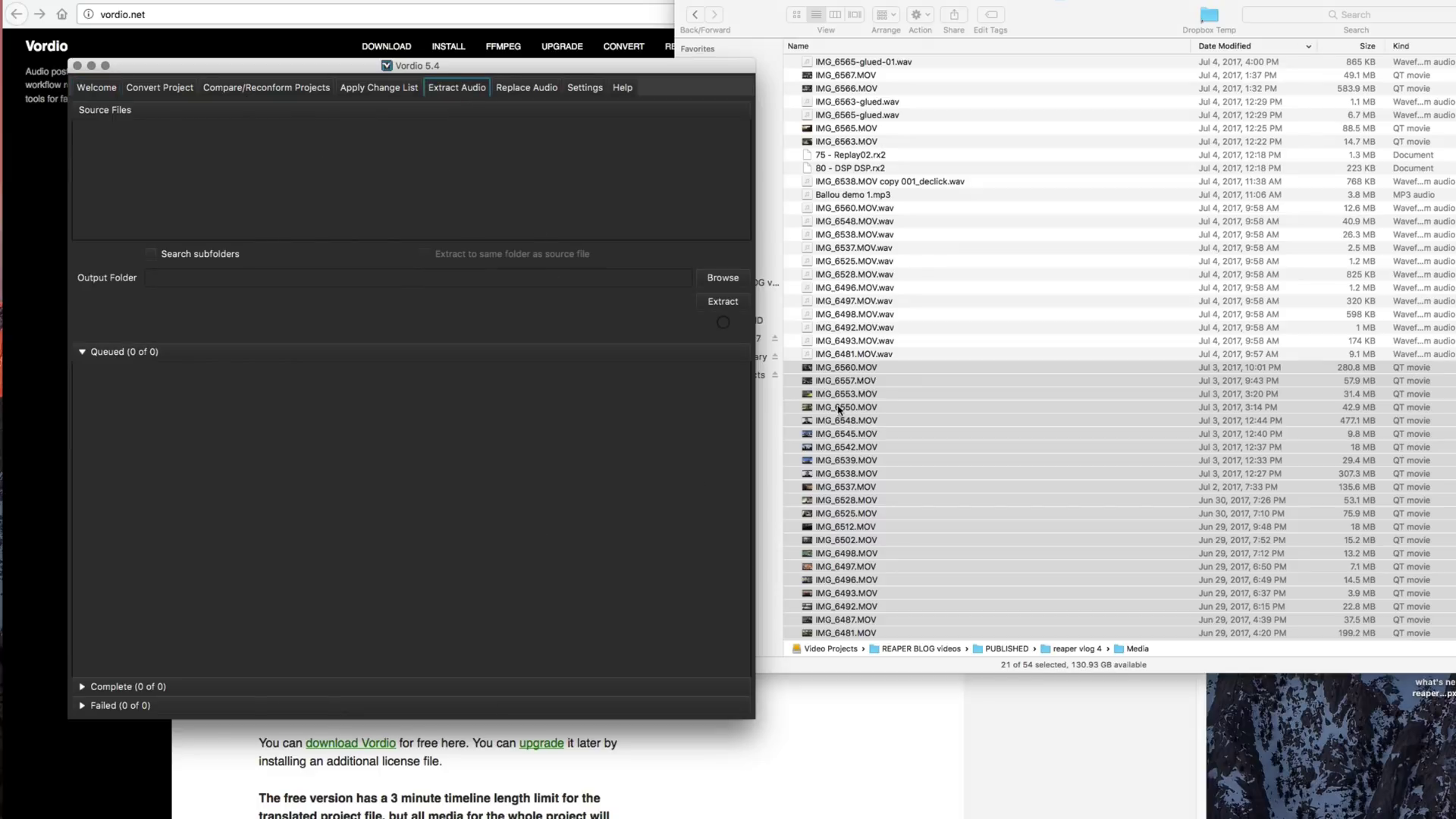
drag(833, 375, 285, 152)
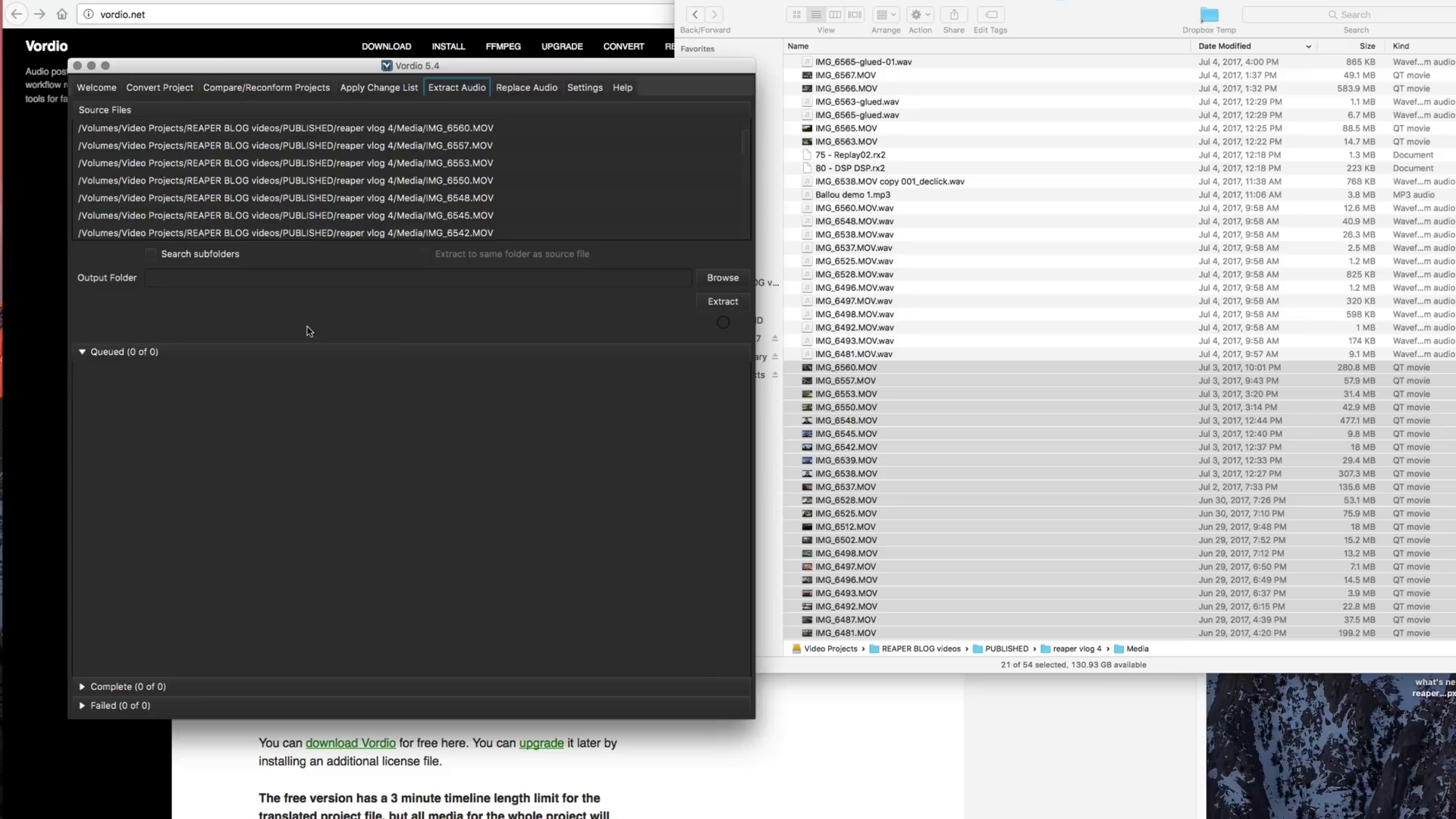
- Set Vordio's Output Folder to the reaper vlog 4 Media folder by dragging it from Finder's path bar
click(770, 53)
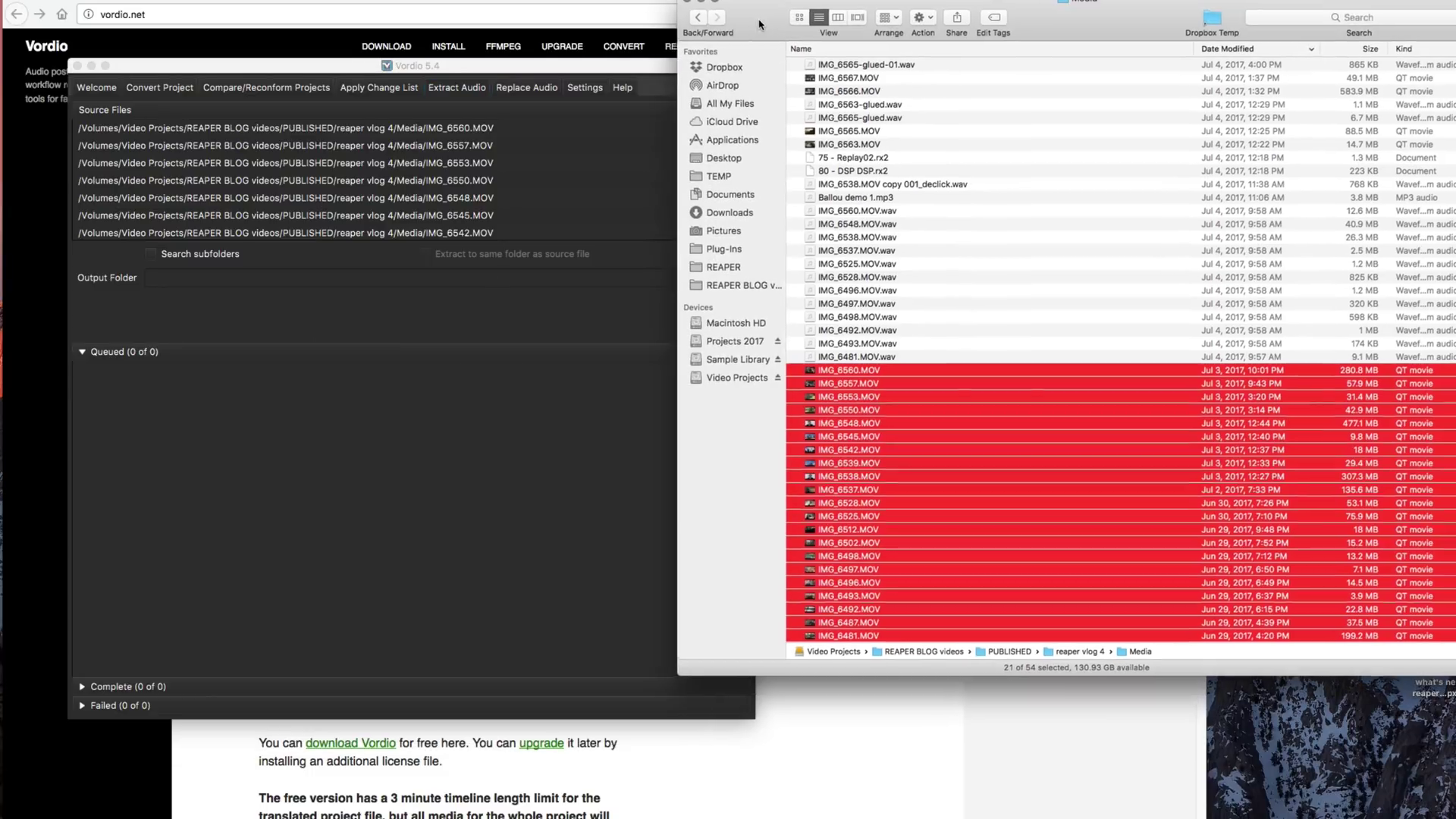
click(1135, 655)
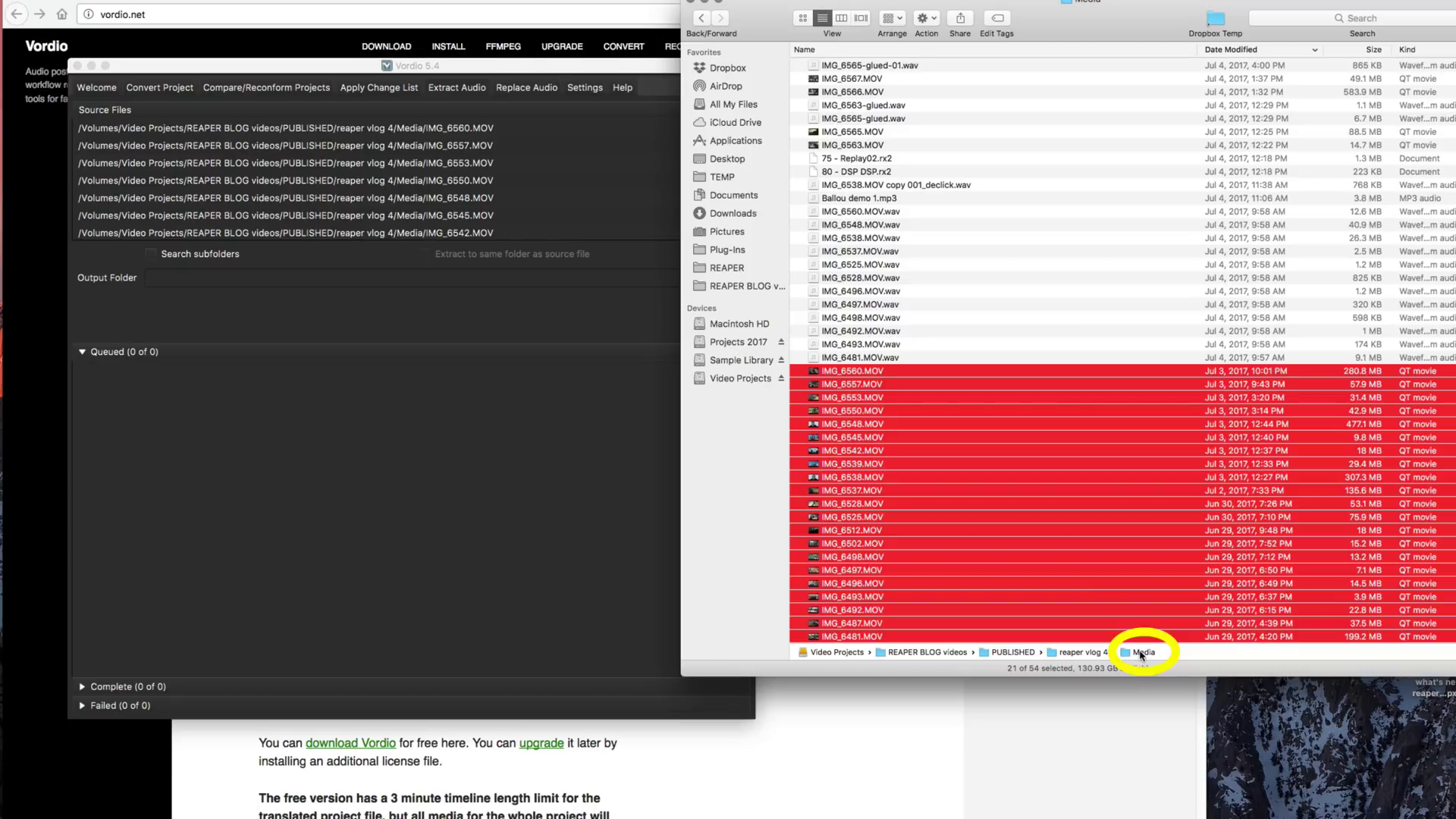
drag(1136, 655, 395, 278)
click(412, 312)
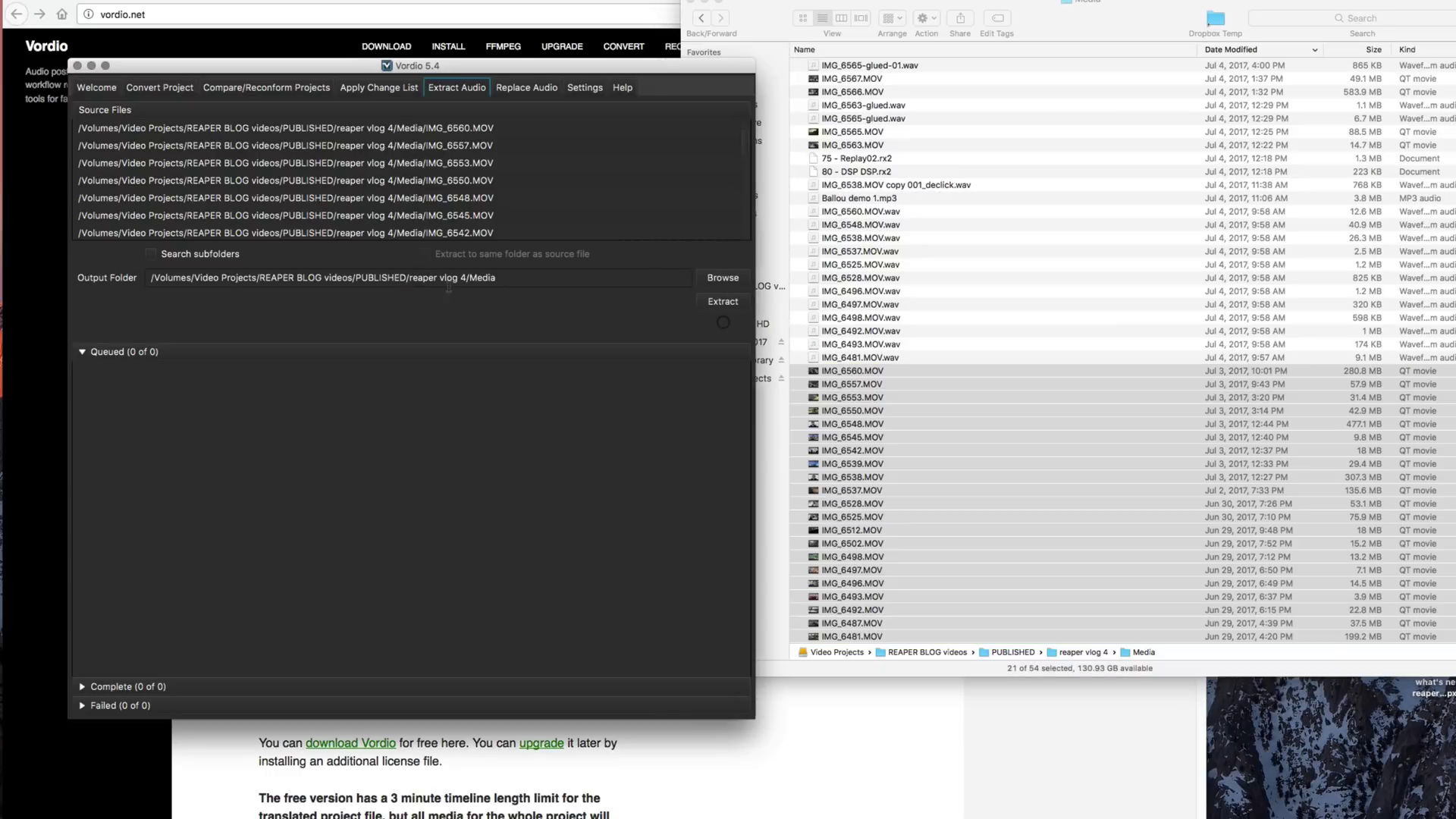
click(712, 286)
click(581, 357)
click(1245, 664)
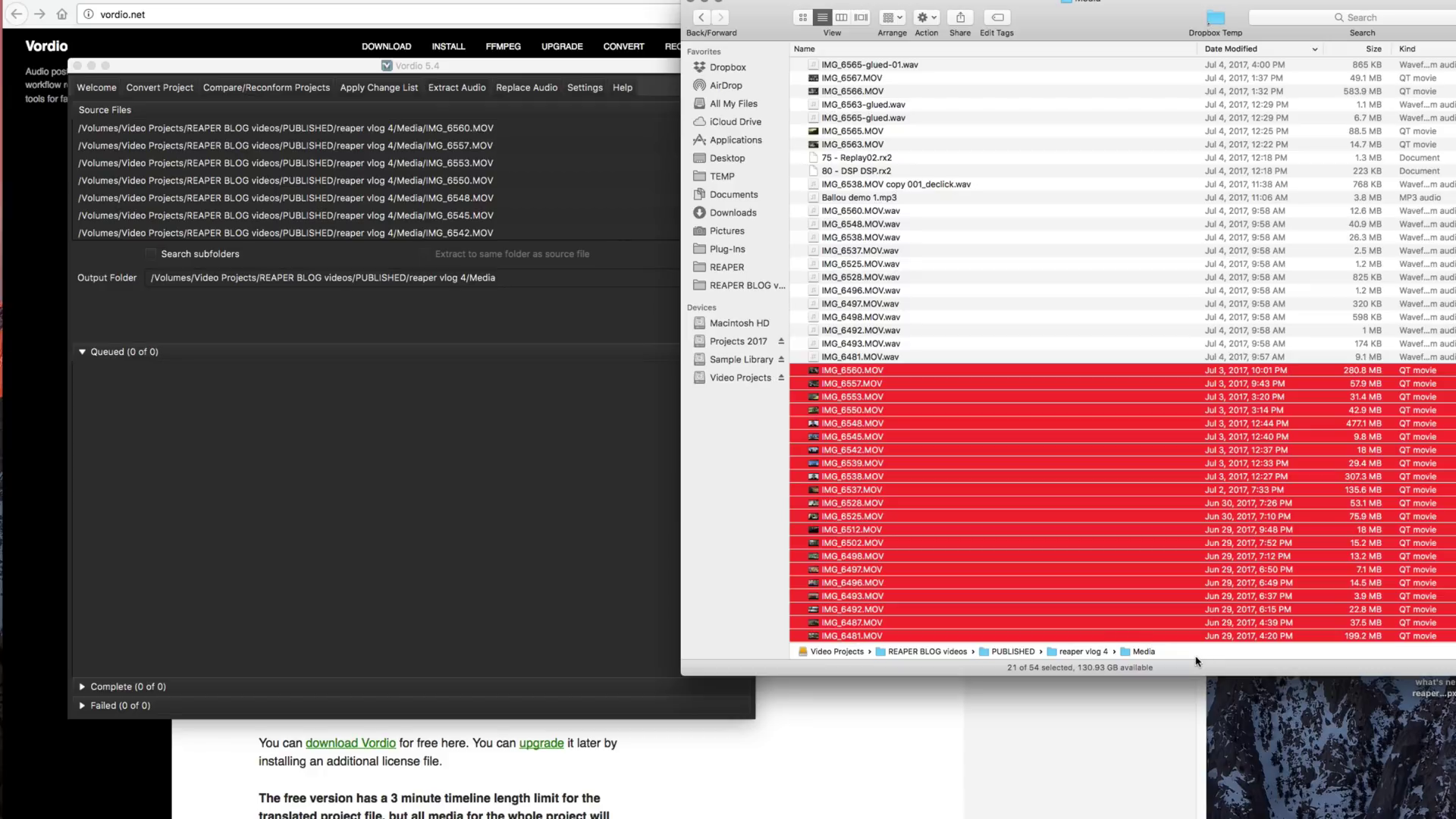
- Start extracting audio from the 21 queued clips
click(581, 319)
click(715, 303)
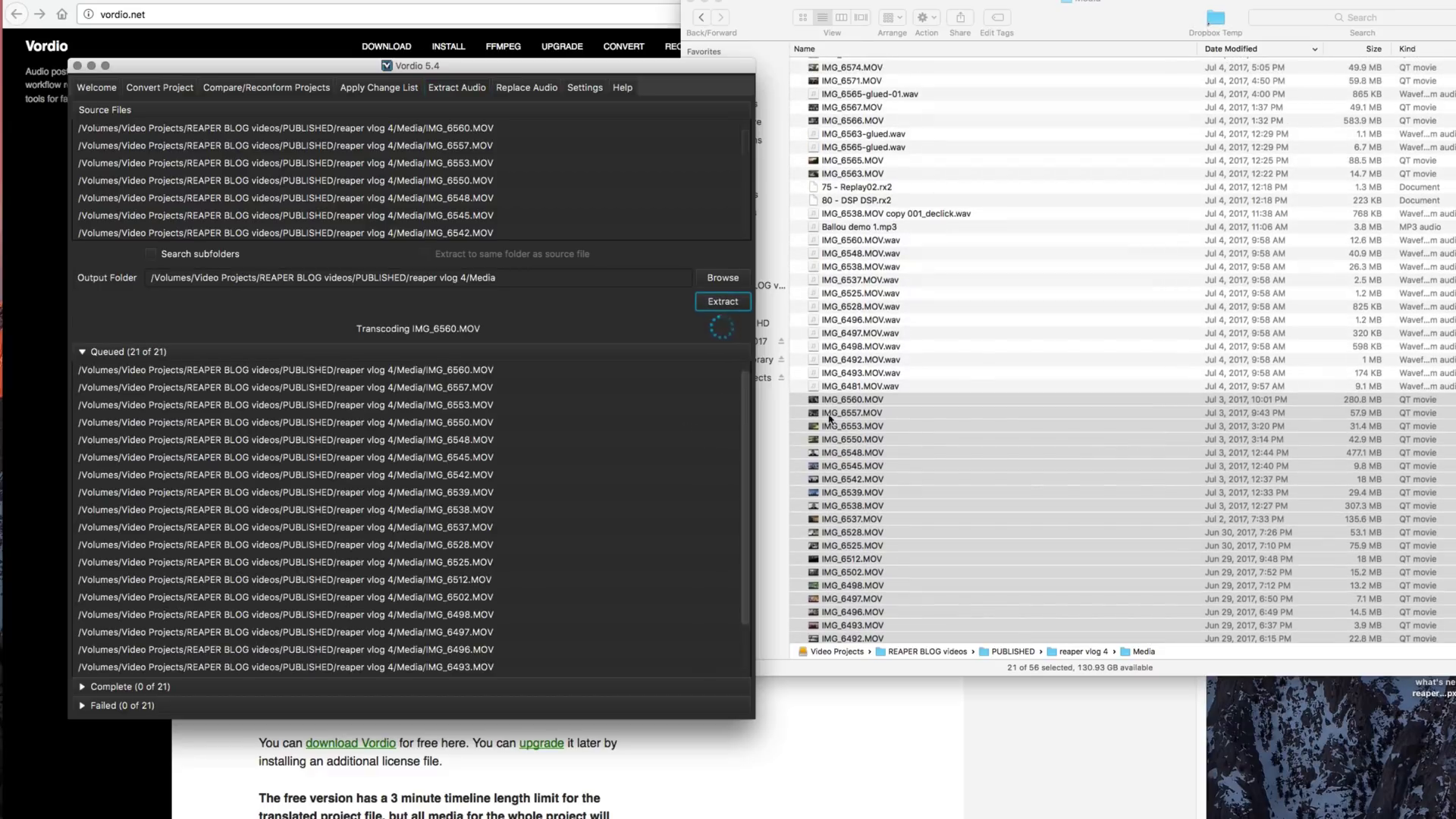
scroll(930, 236, up, 5)
scroll(930, 236, down, 2)
- In Finder, expand the new output folder and select the extracted WAV files, starting with IMG_6560.MOV.wav
click(879, 72)
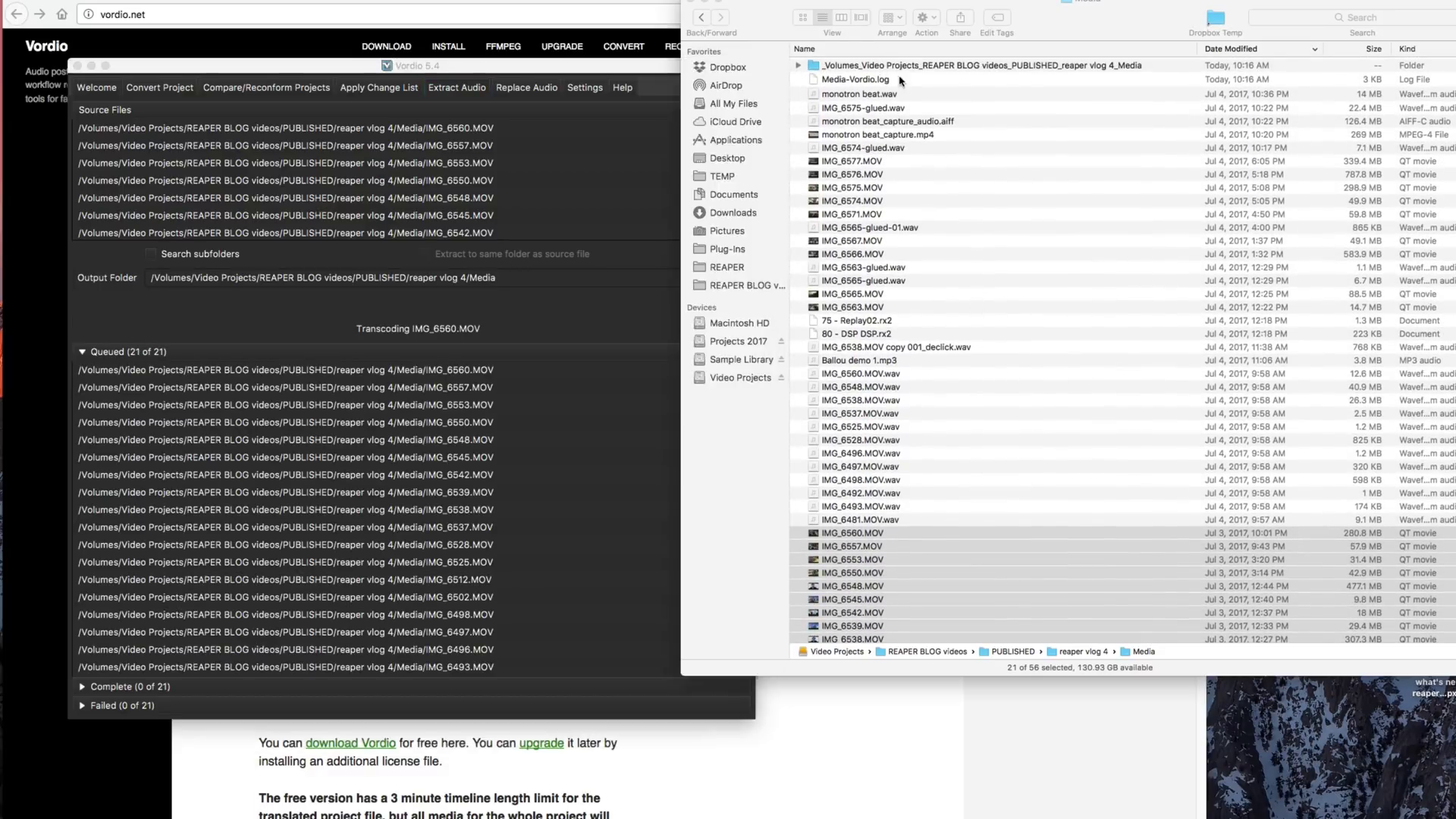
click(916, 66)
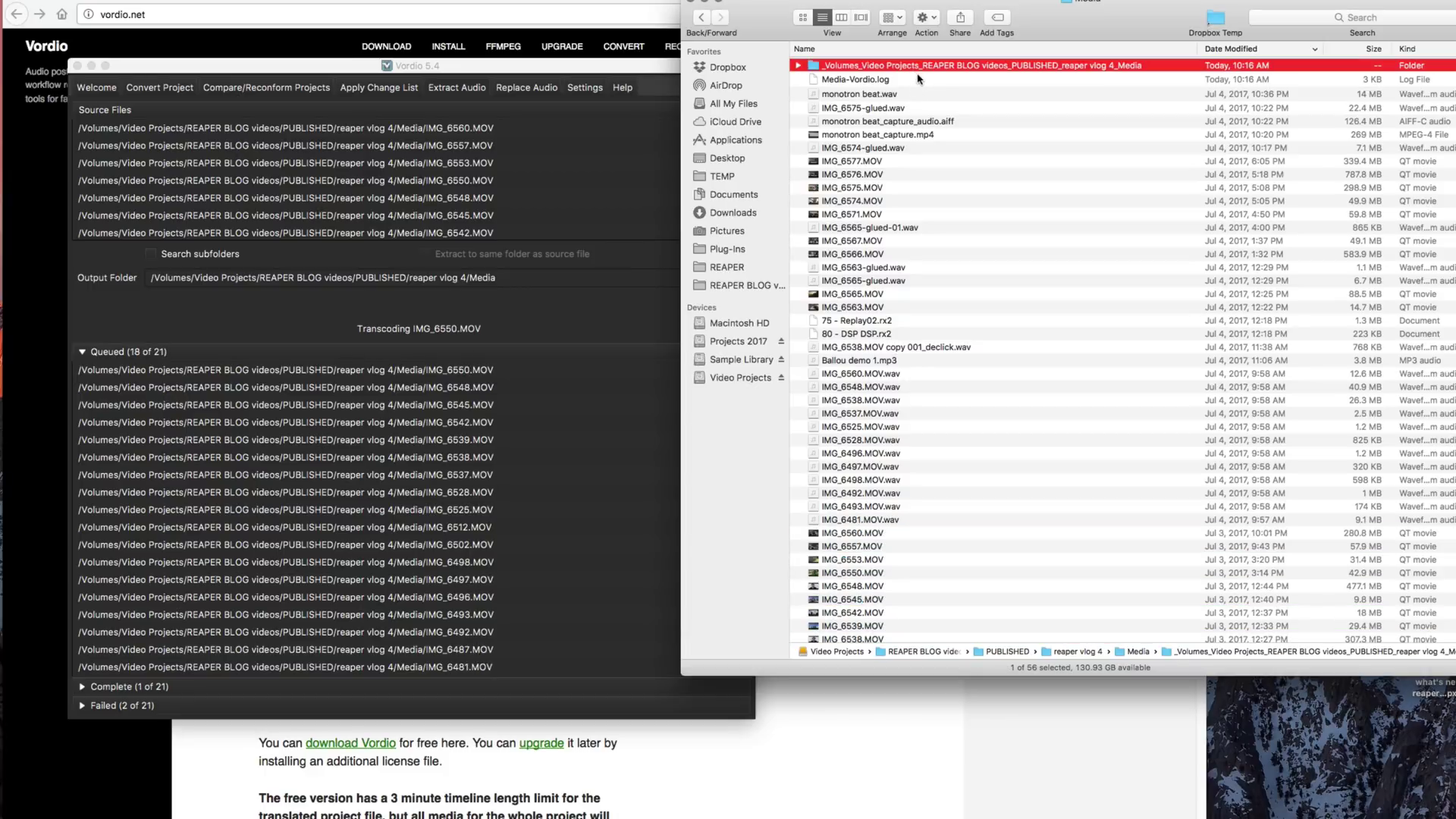
key(Right)
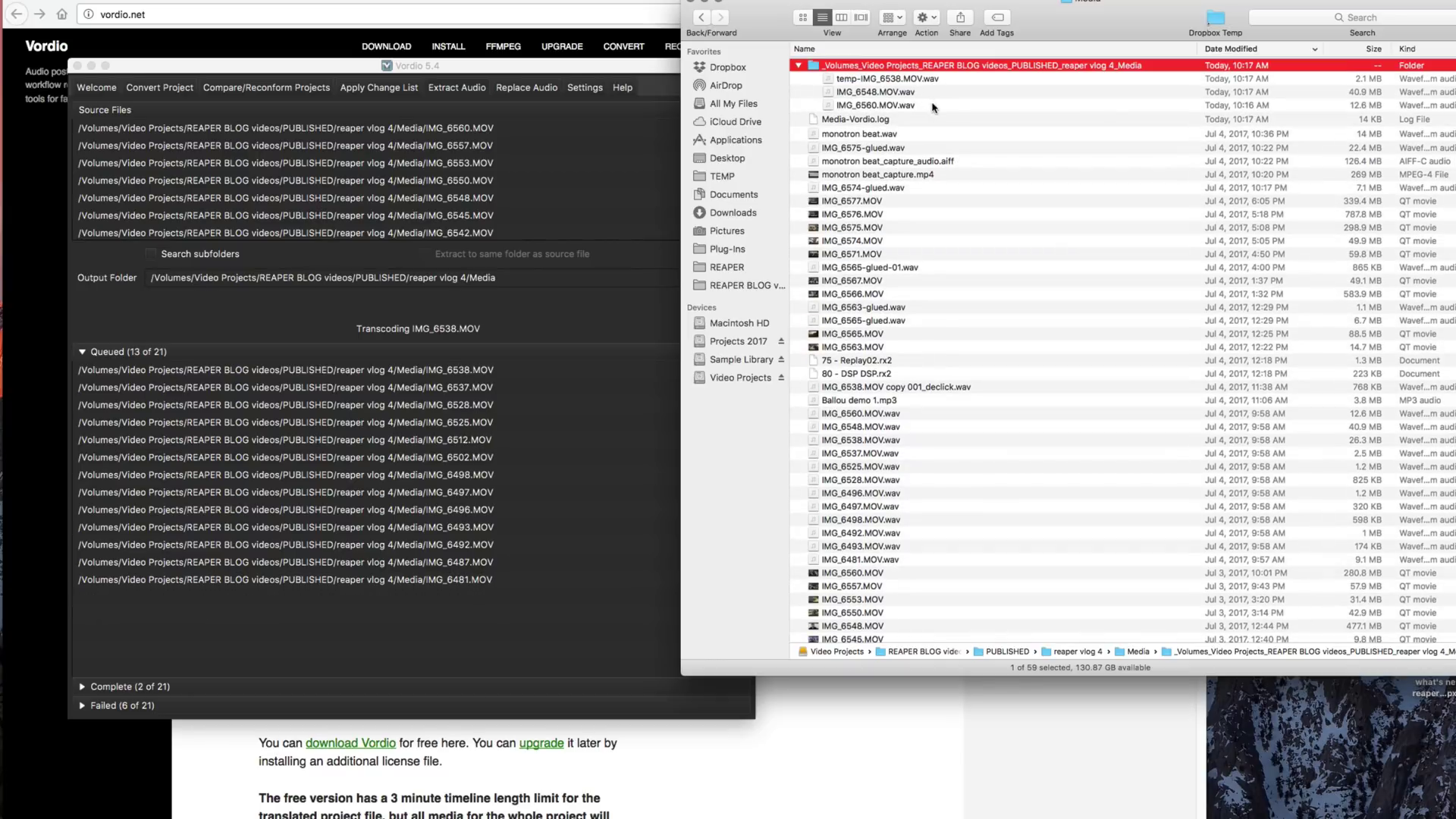
click(929, 105)
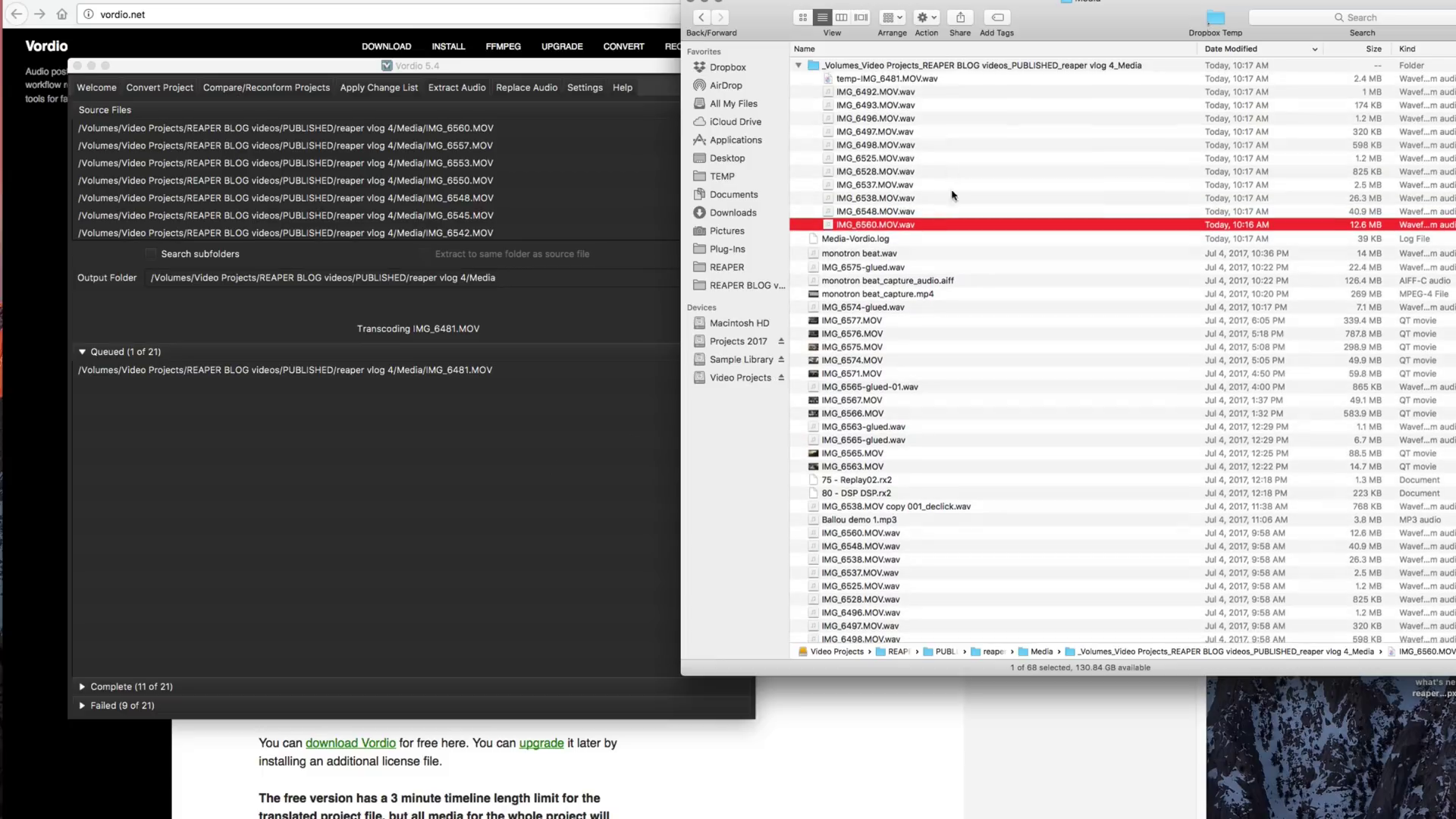
shift+click(919, 82)
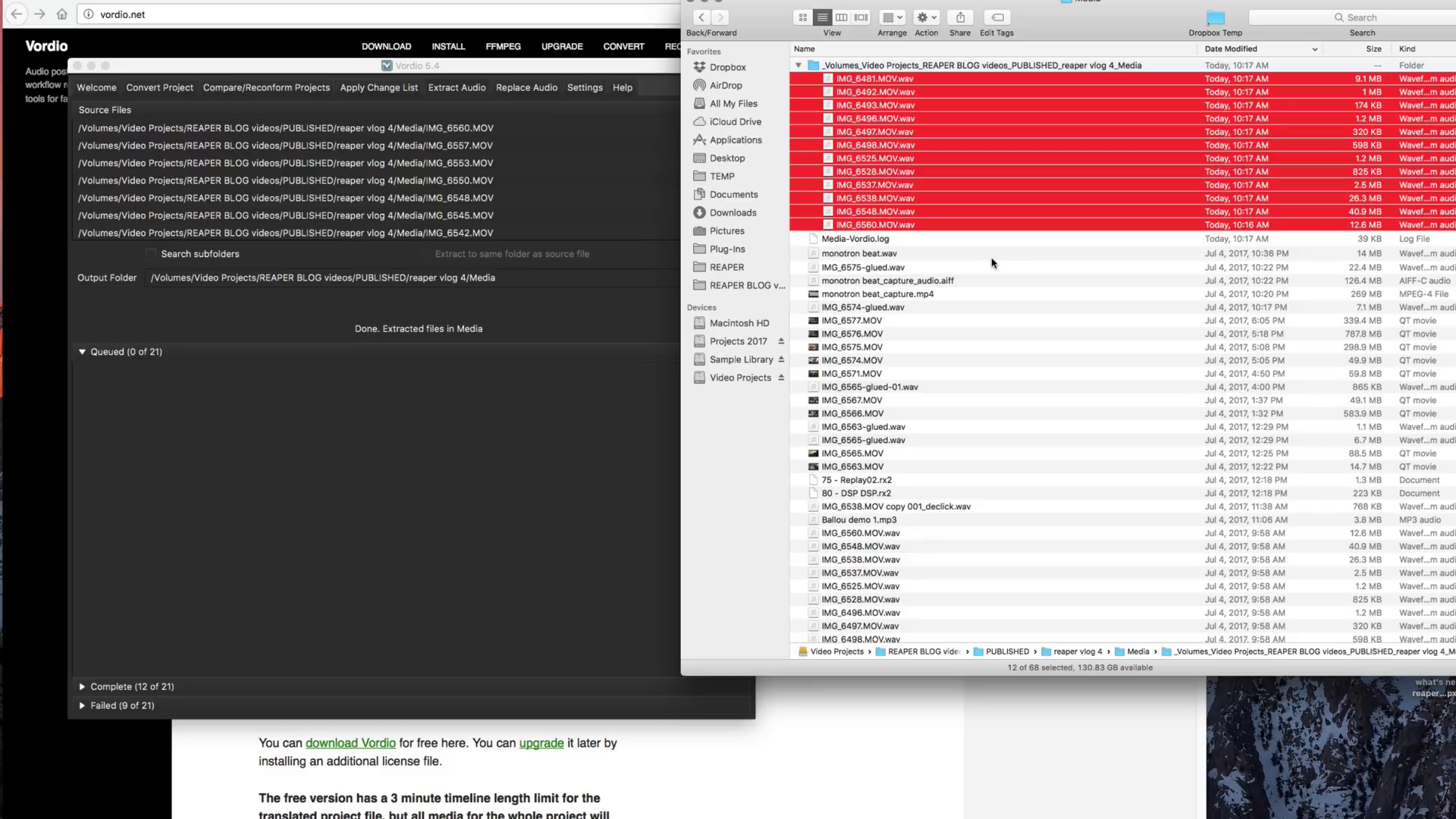
scroll(972, 288, down, 5)
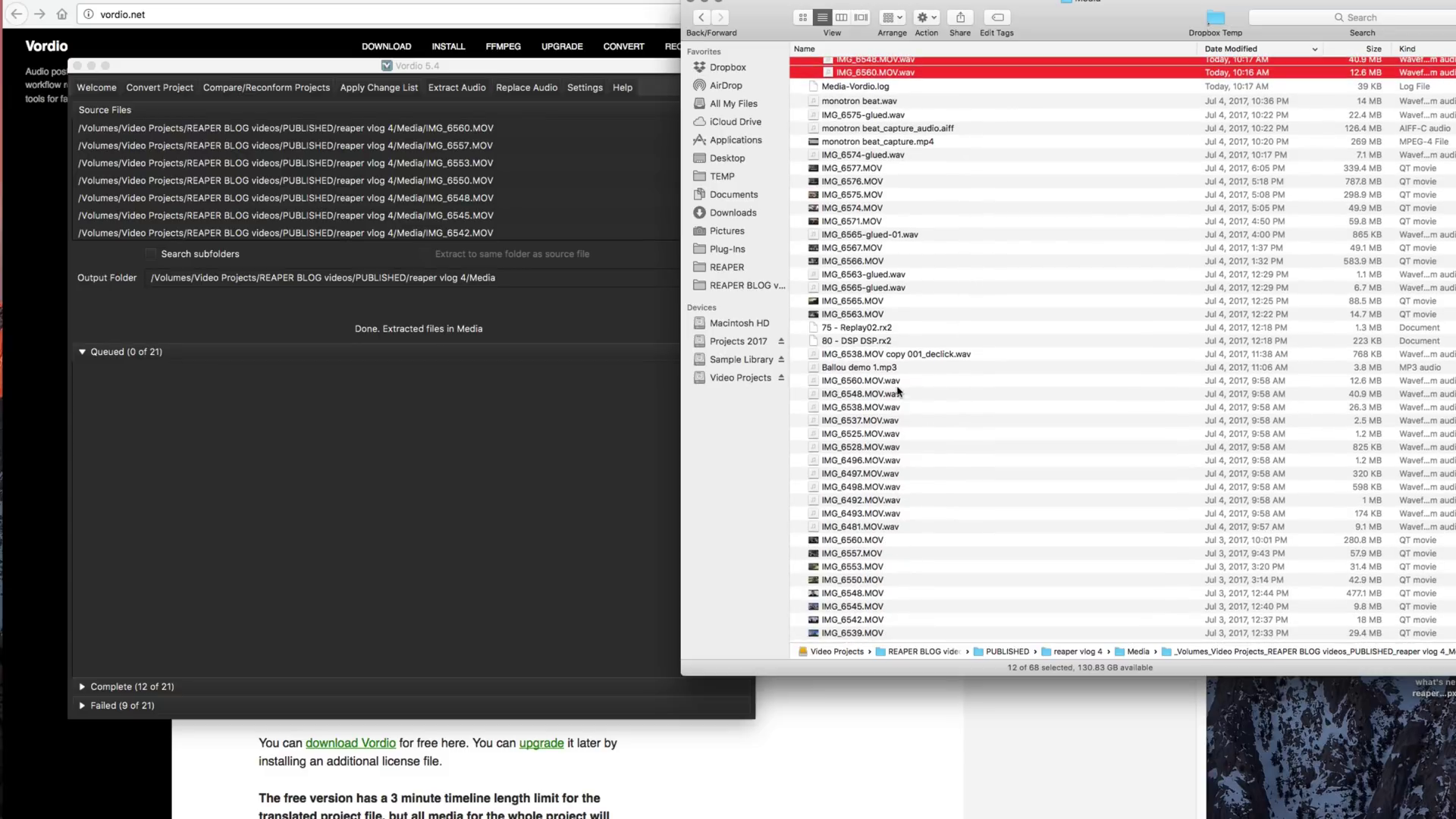
scroll(898, 392, down, 5)
- Select the 21 MOV clips in Finder, then expand Vordio's 12 Complete and 9 Failed result lists
click(883, 369)
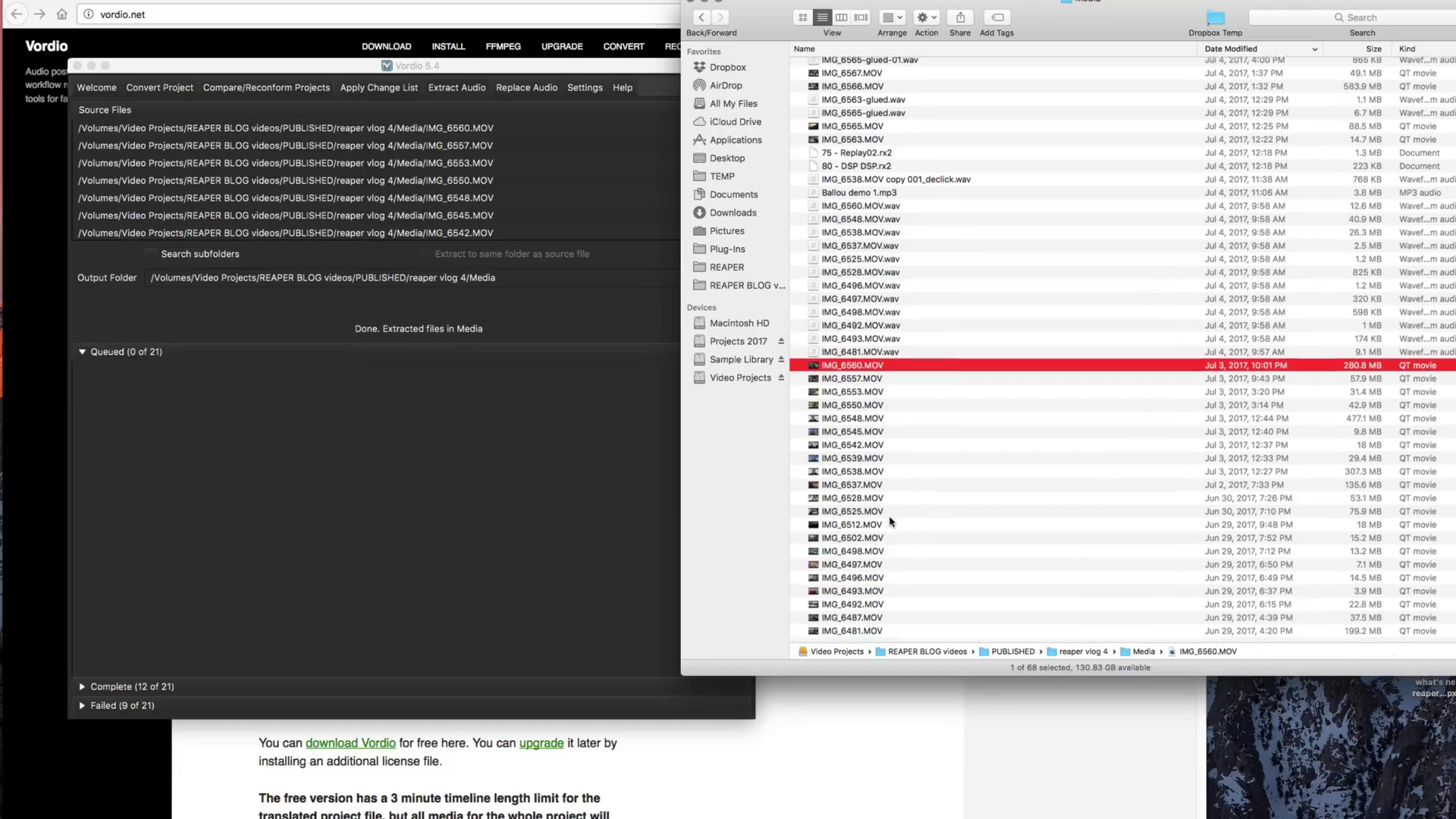
shift+click(895, 635)
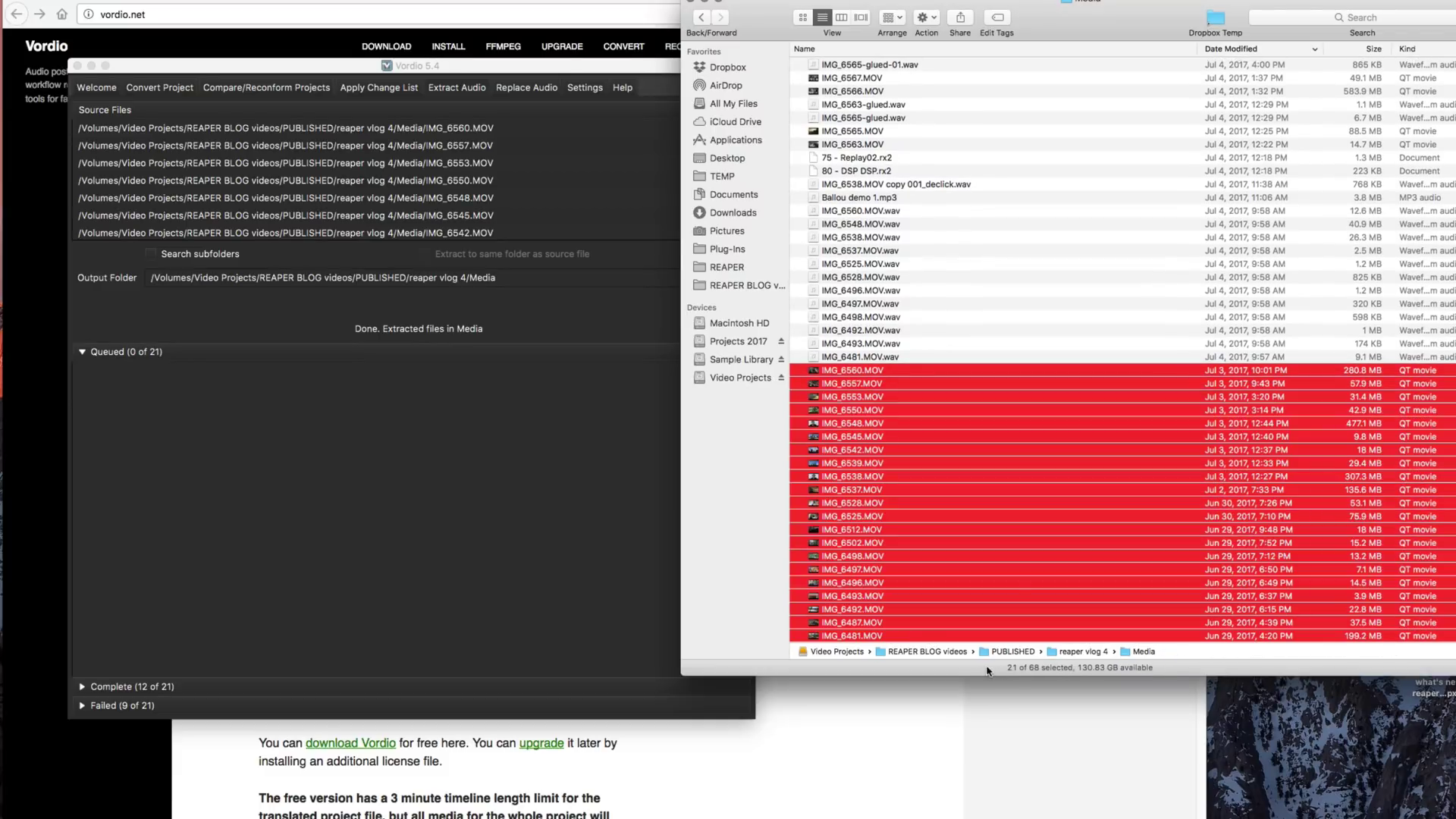
click(300, 445)
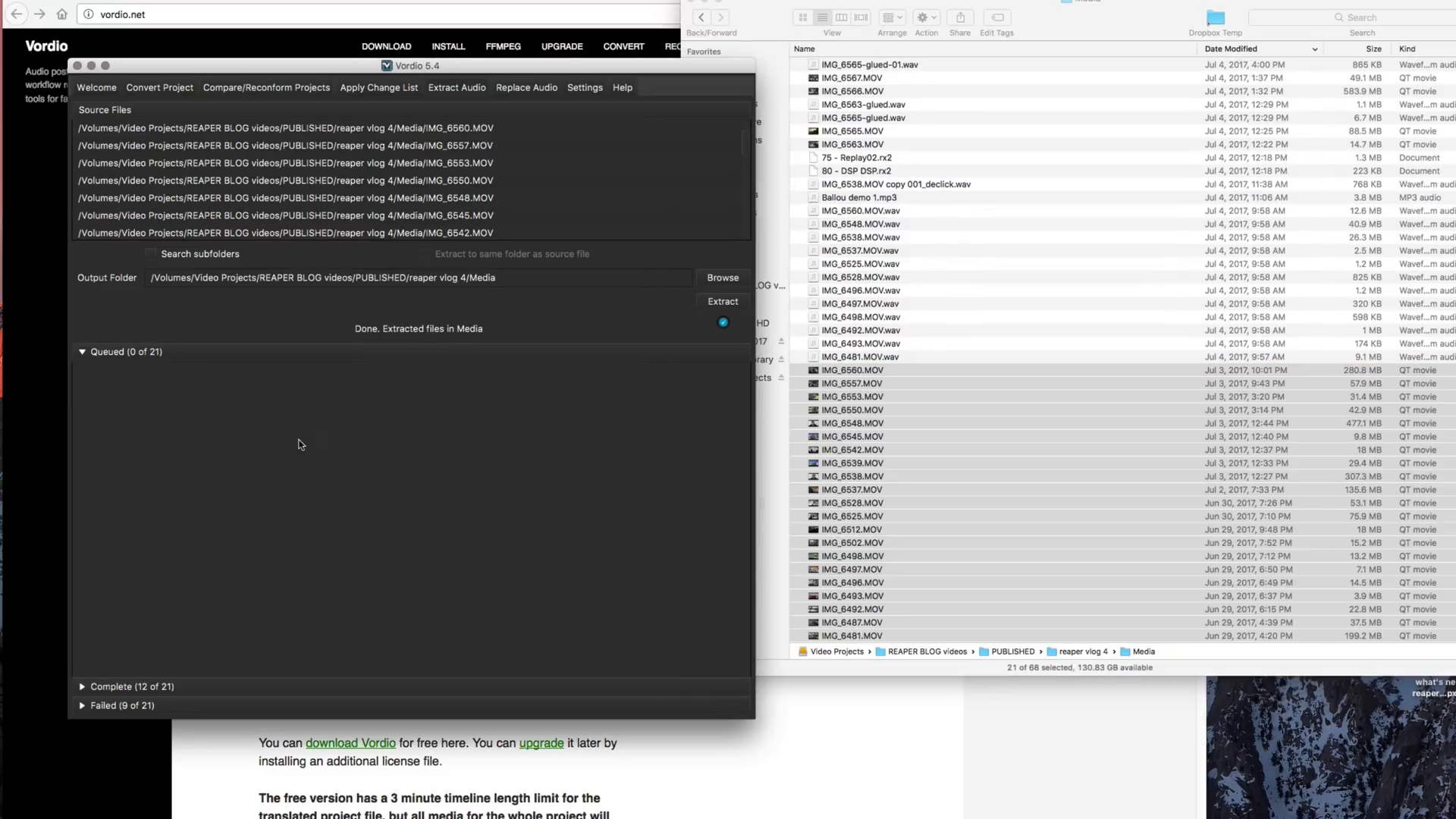
click(84, 686)
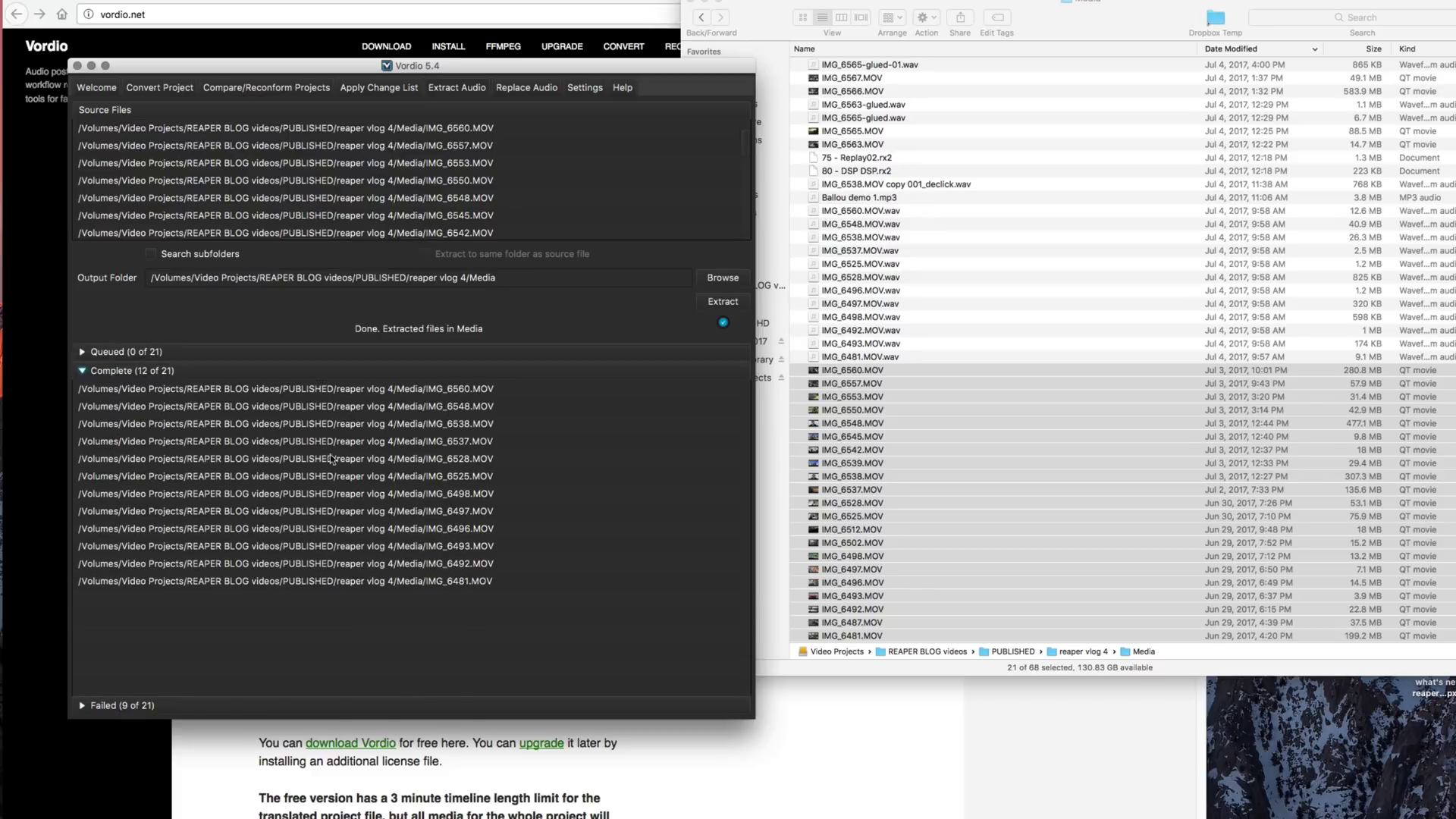
click(82, 706)
click(495, 548)
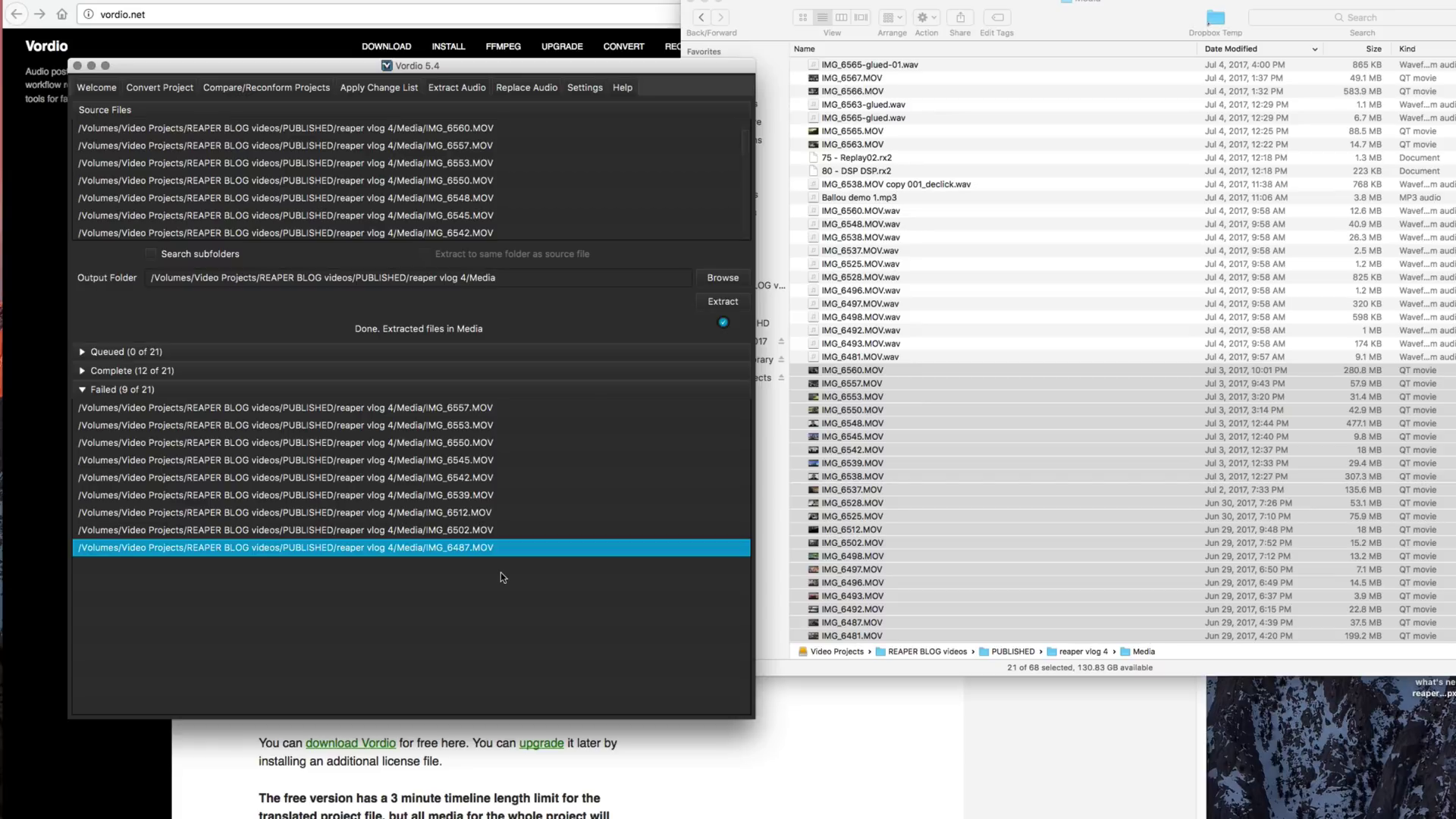
- Try moving the 12 new WAV files into Media, stopping at the duplicate-name warning
click(923, 202)
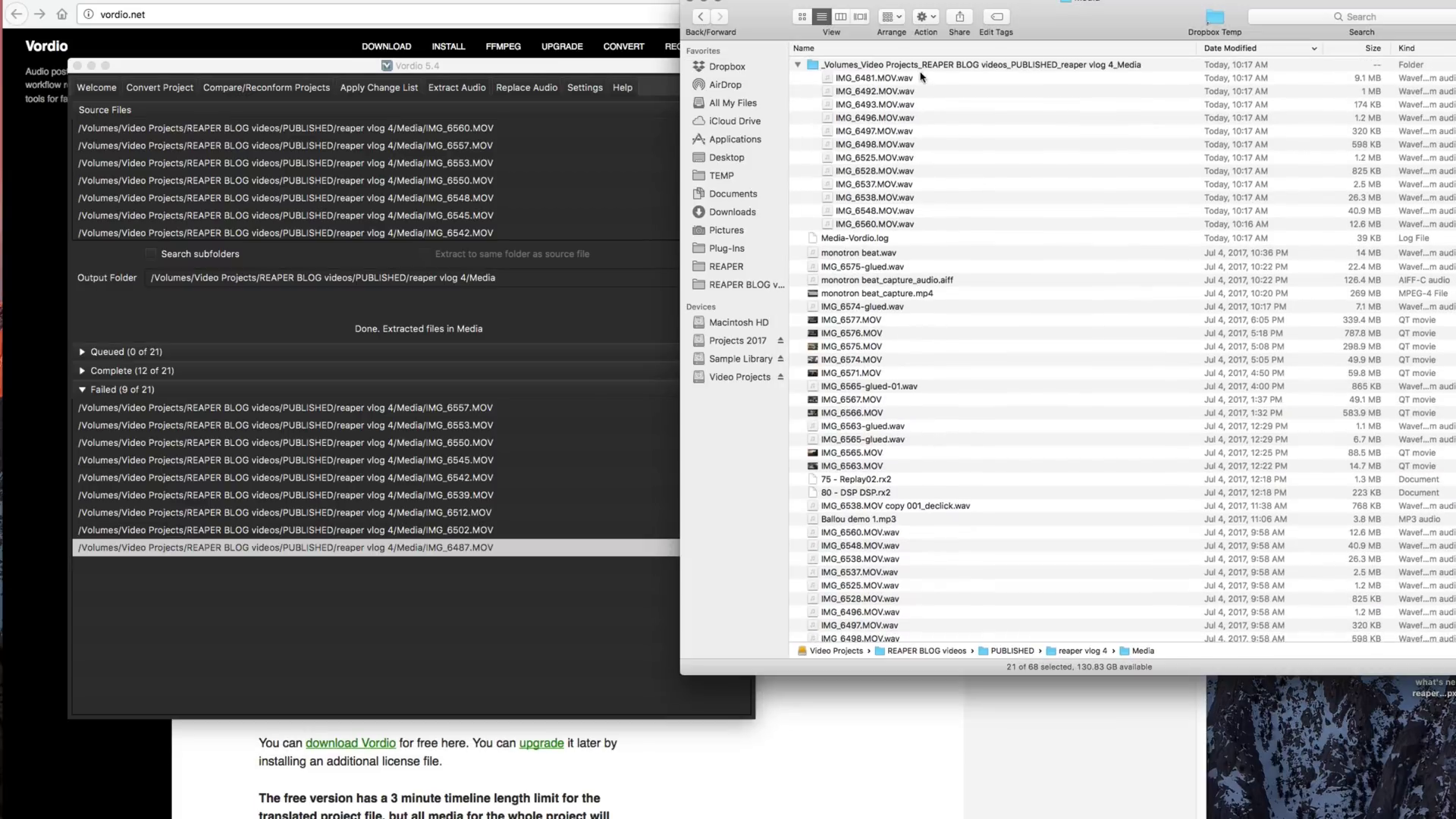
shift+click(914, 223)
drag(914, 224, 880, 455)
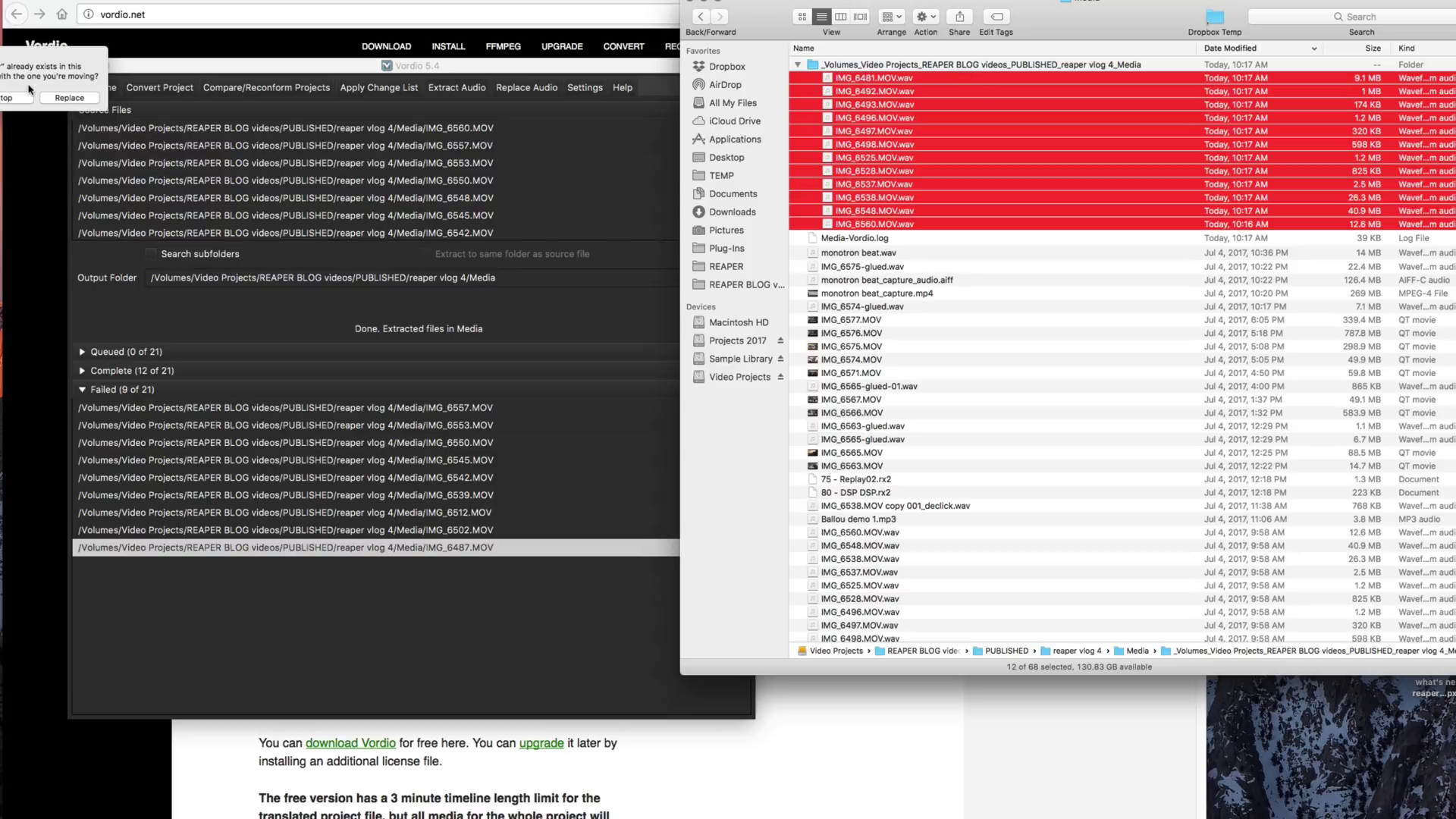
click(11, 98)
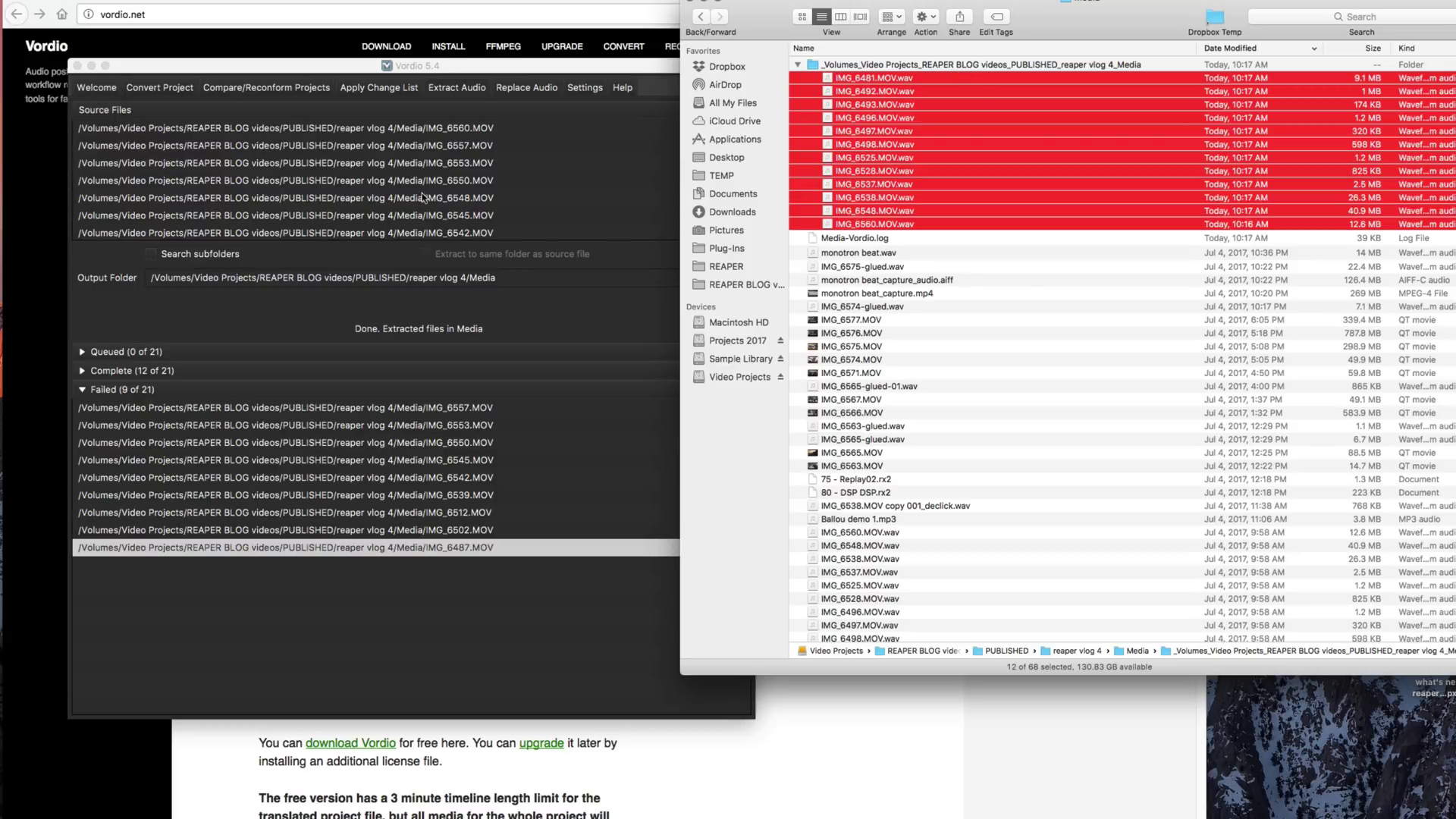
- Select the 11 older WAV extractions in Media, from IMG_6481.MOV.wav upward
scroll(904, 530, down, 3)
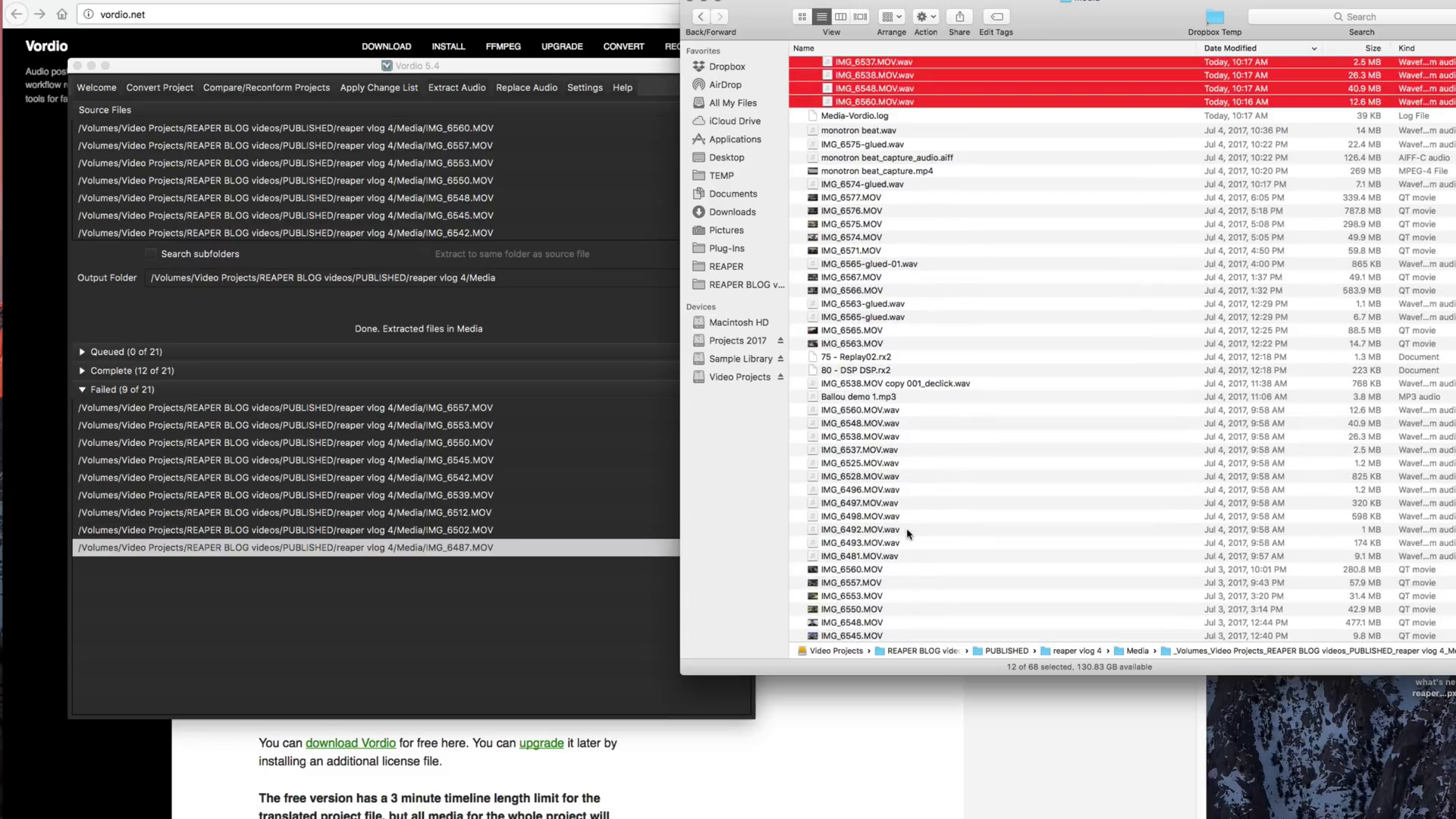
click(907, 556)
shift+click(895, 425)
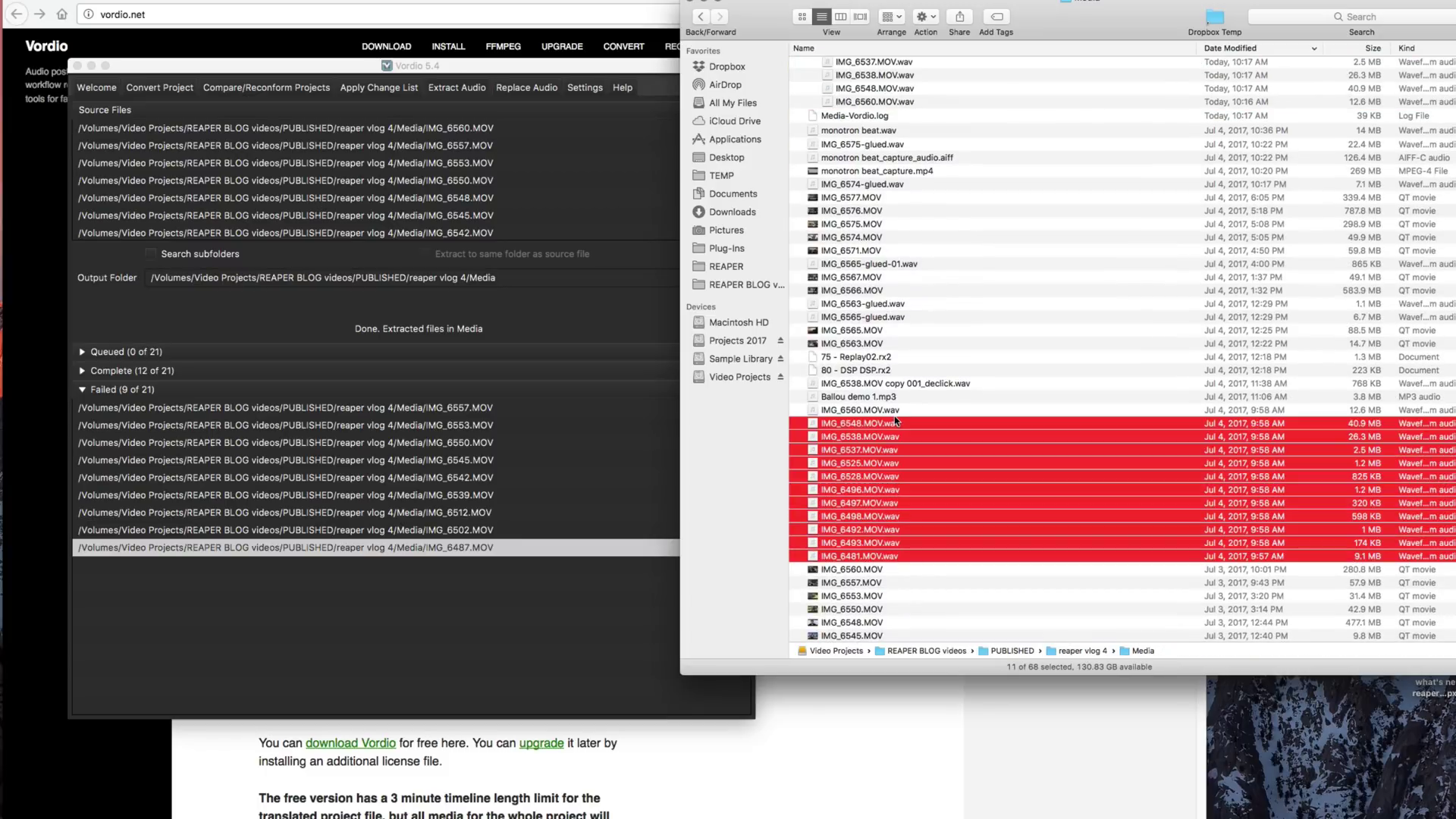
key(7)
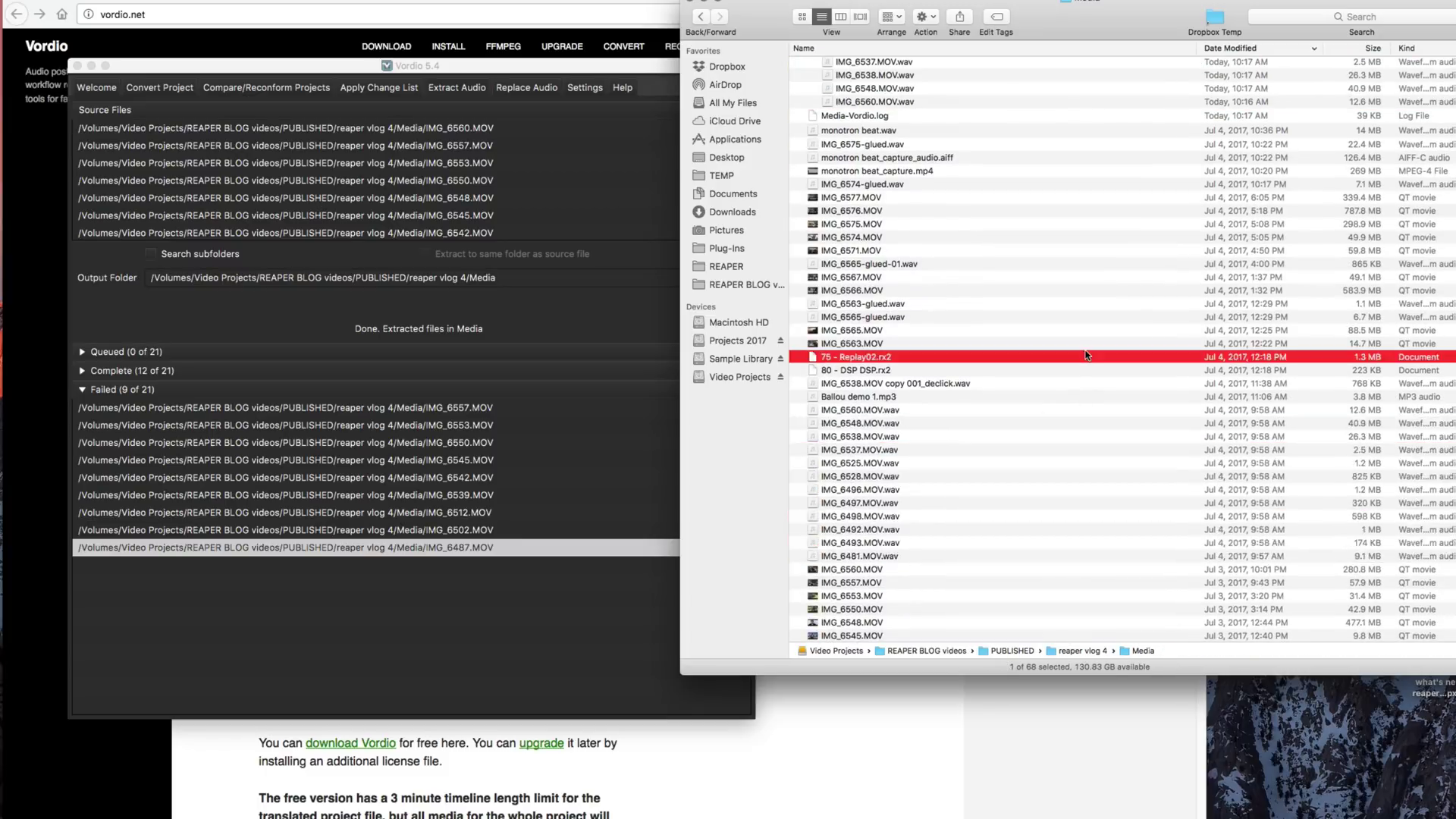
scroll(1073, 405, up, 5)
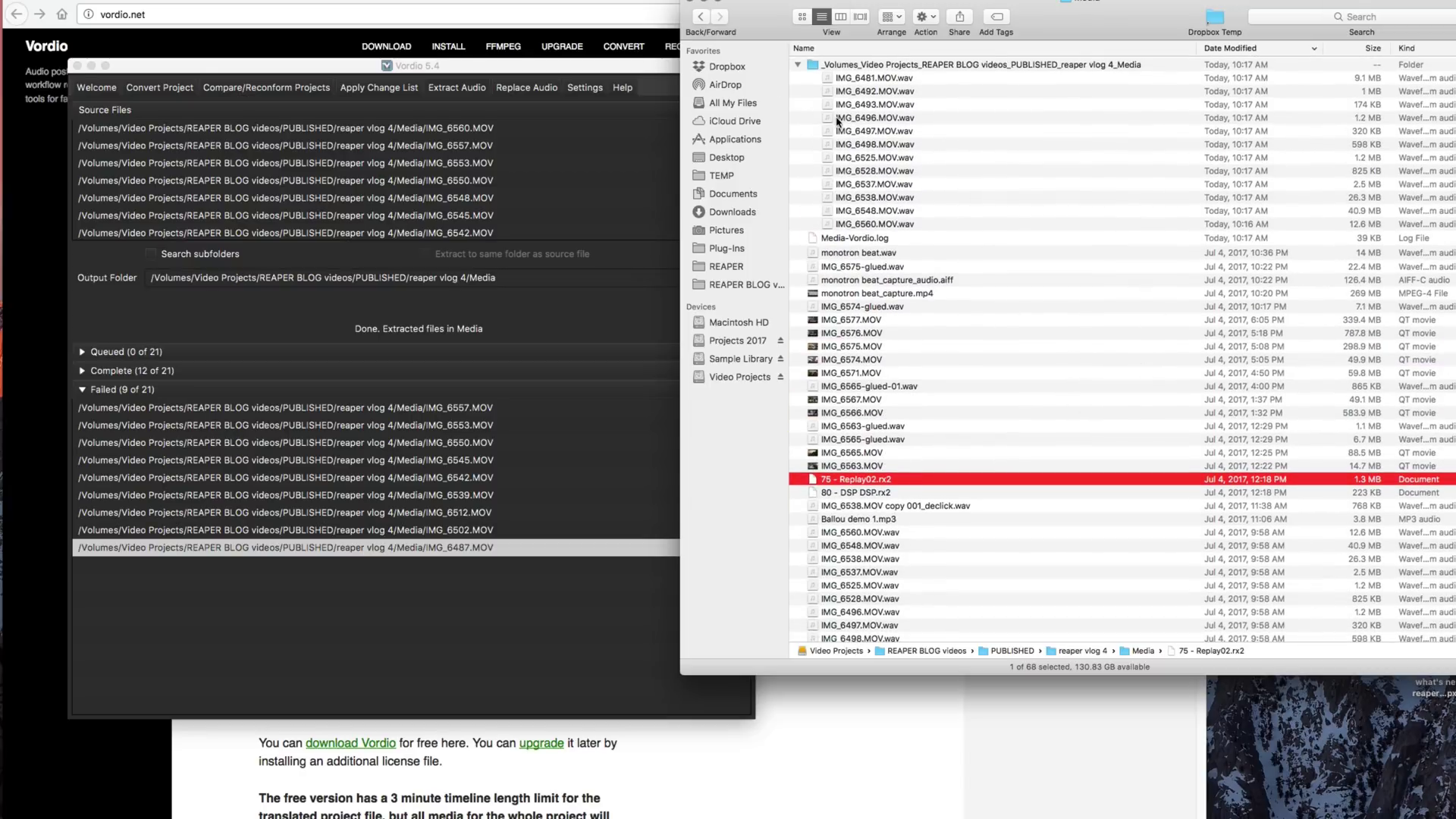
click(798, 65)
click(855, 78)
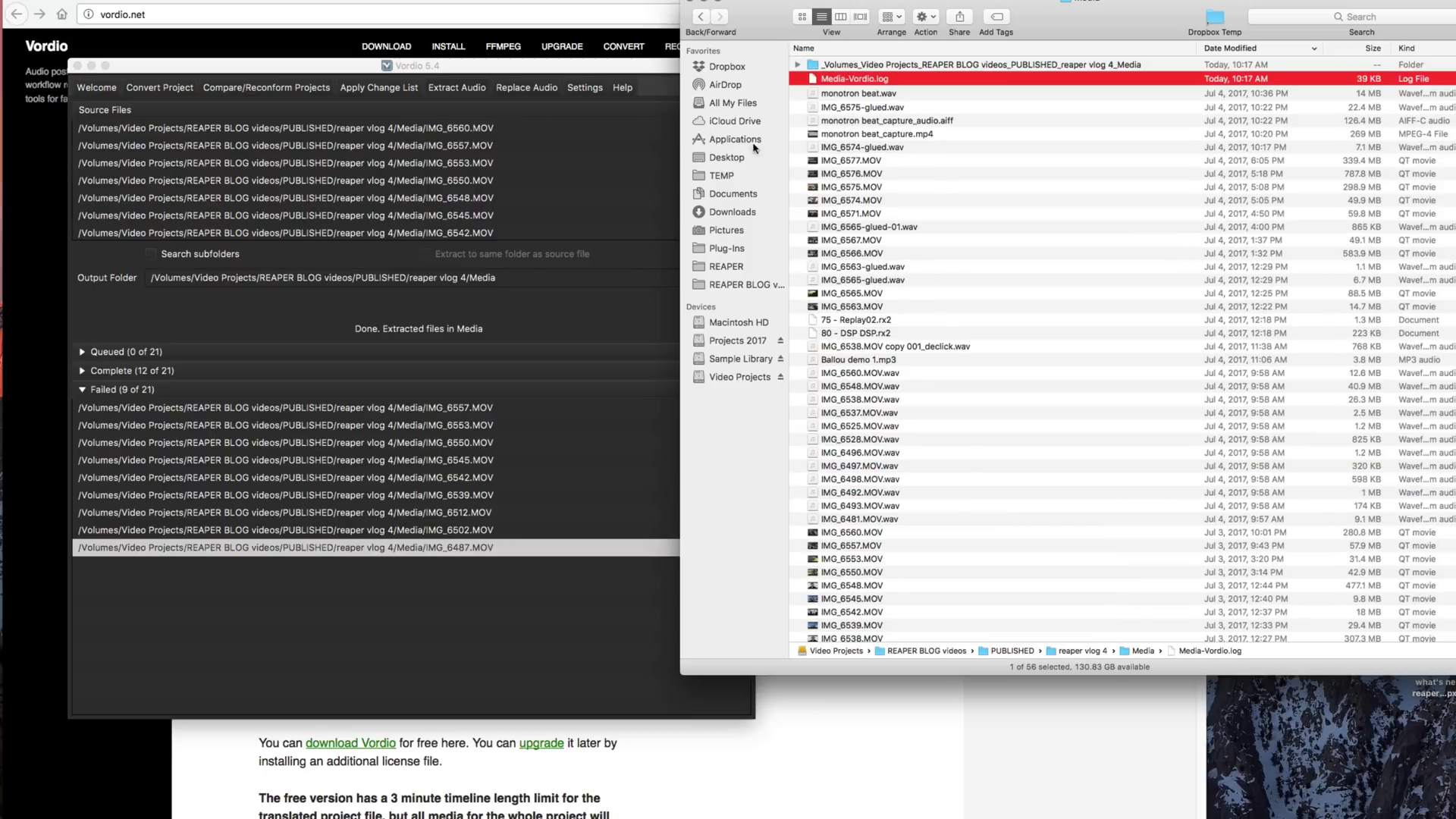
key(space)
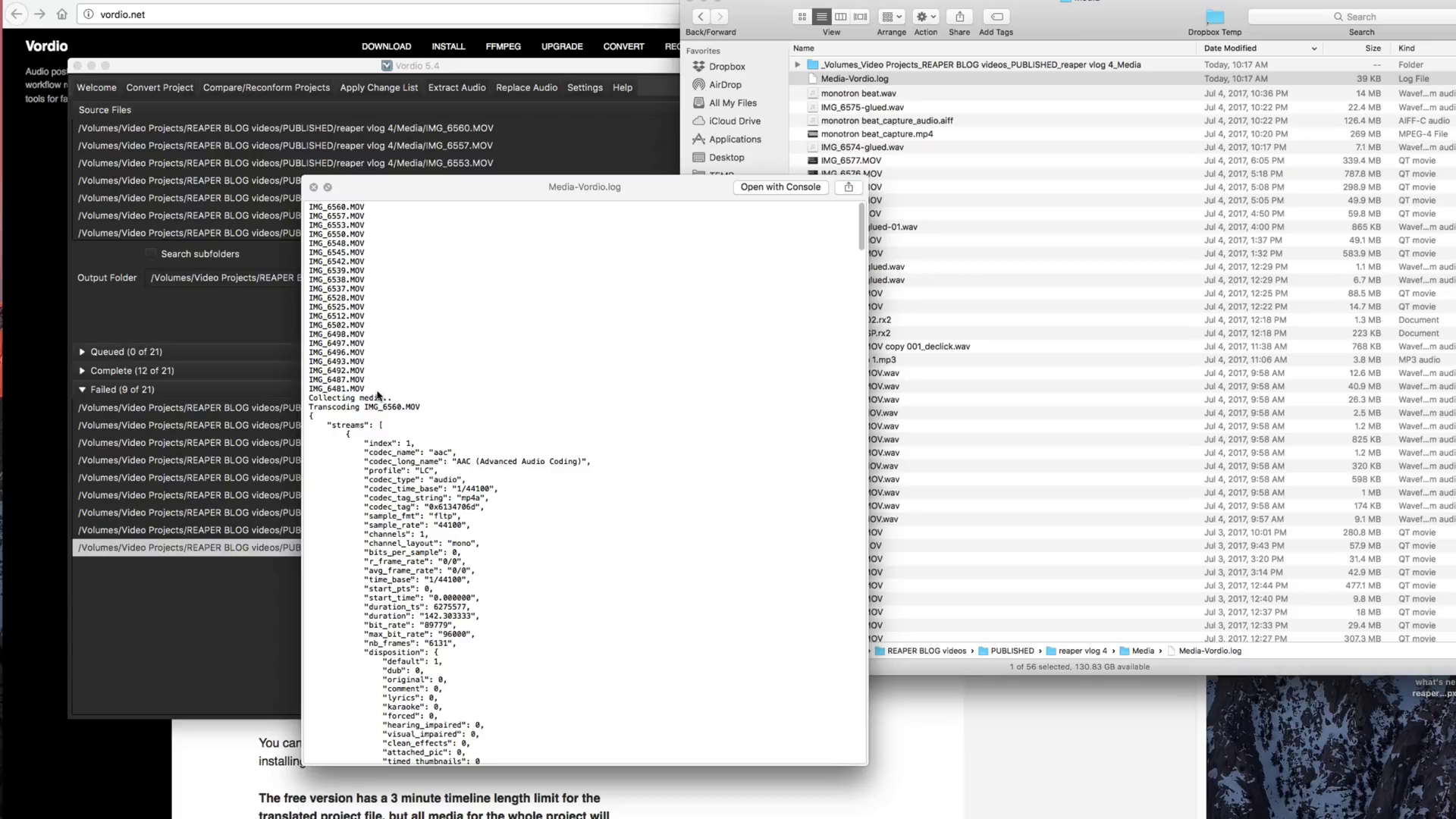
scroll(521, 427, down, 8)
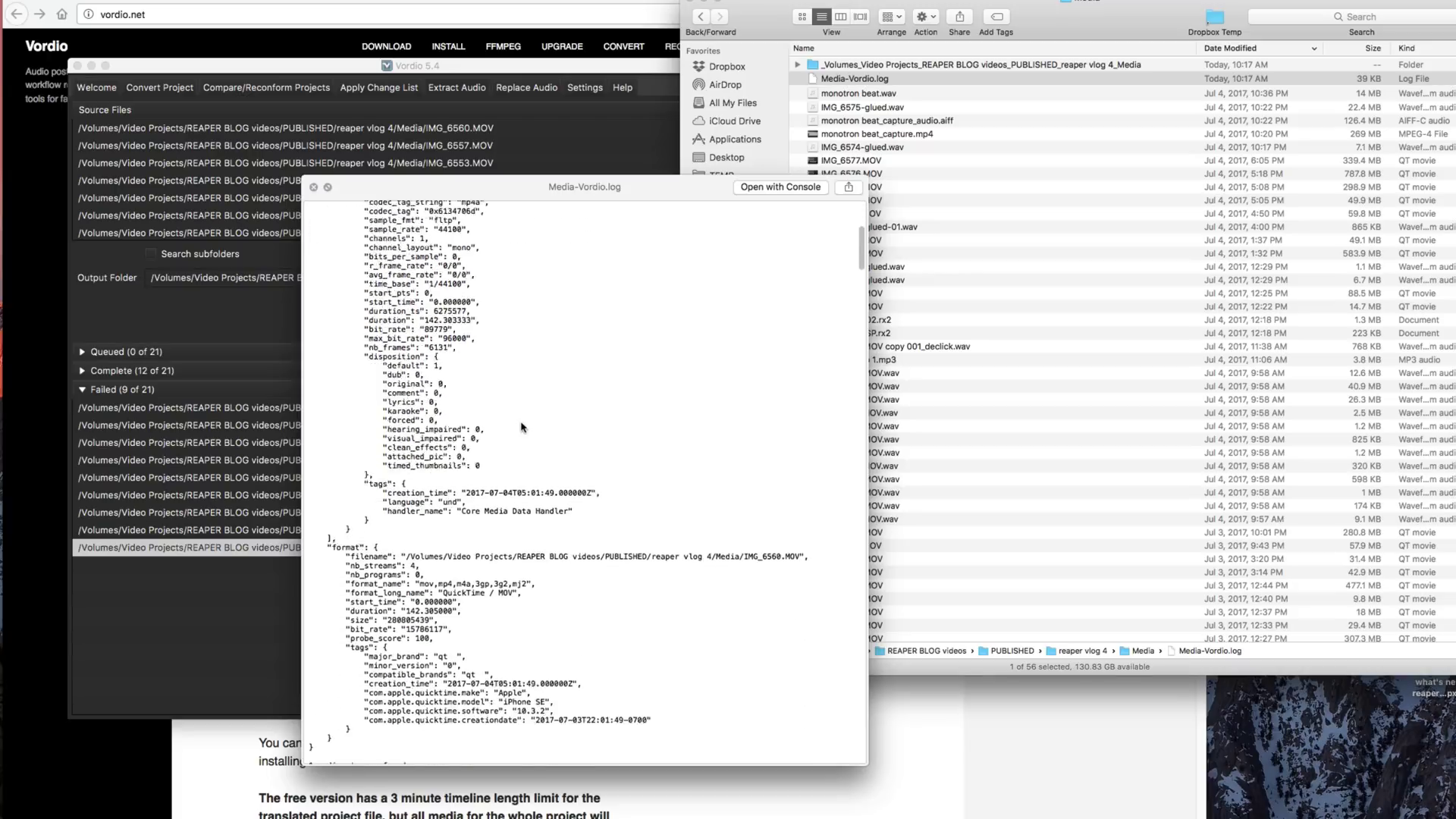
scroll(522, 427, down, 15)
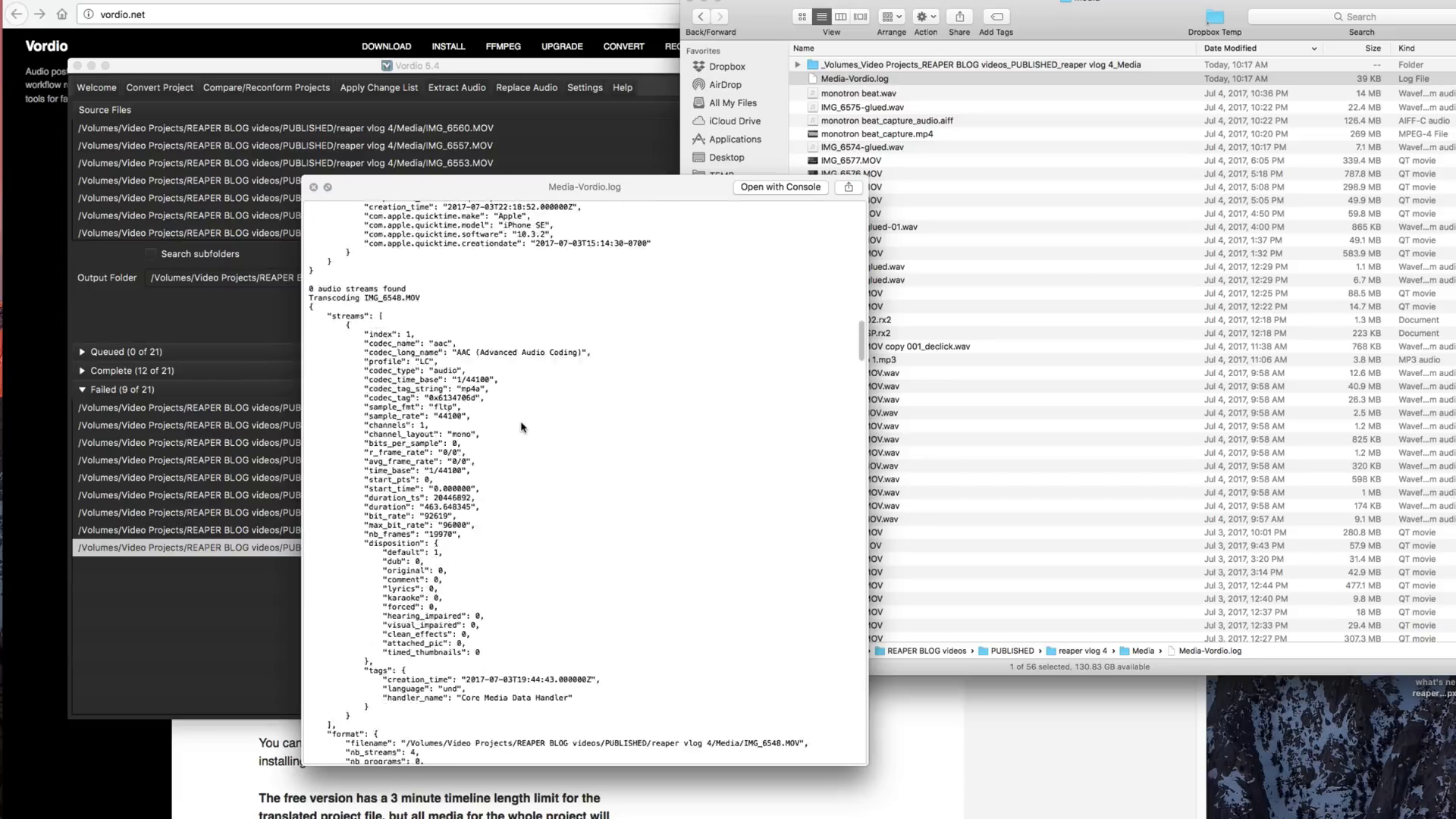
scroll(521, 427, up, 10)
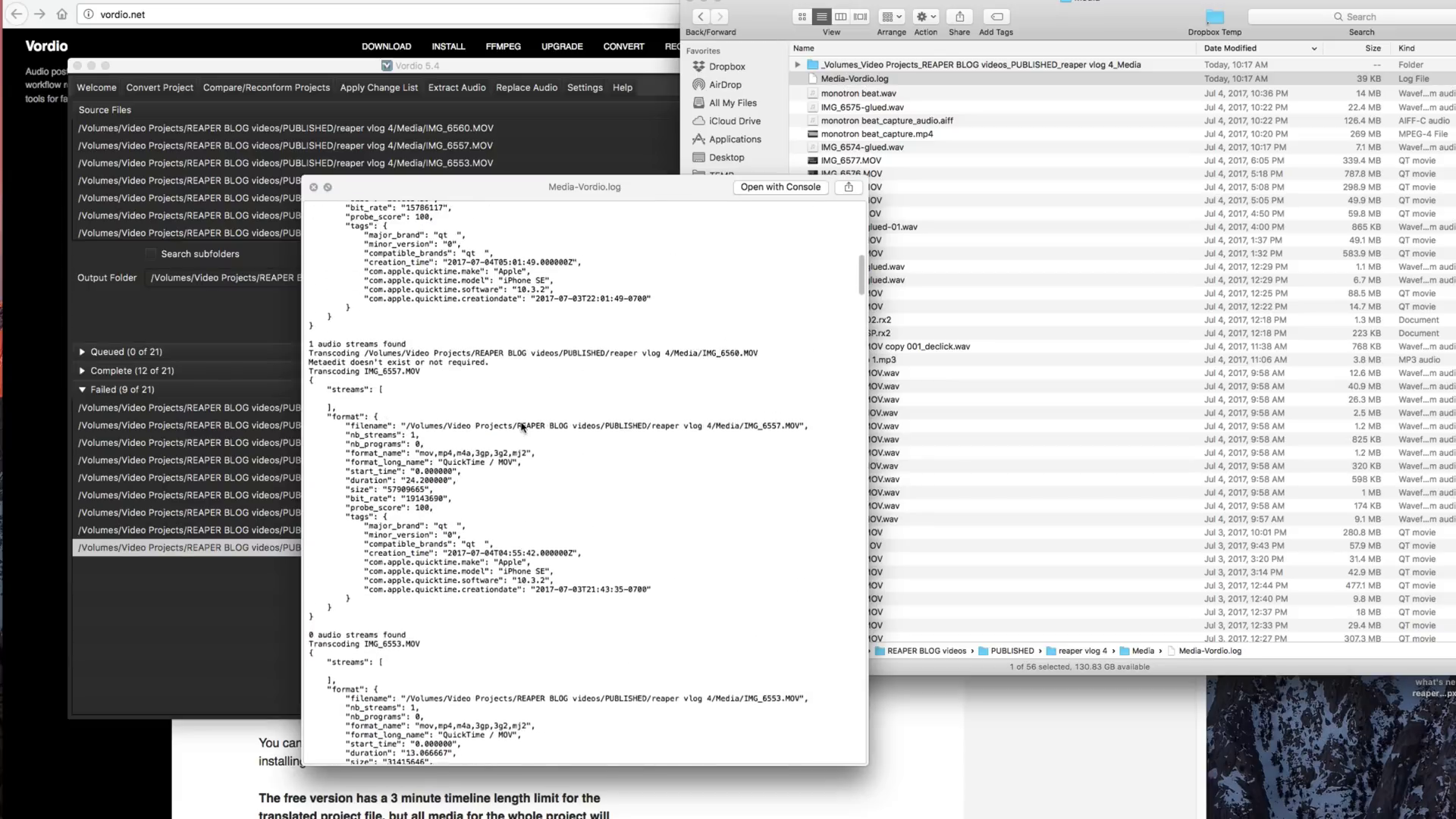
scroll(522, 427, up, 13)
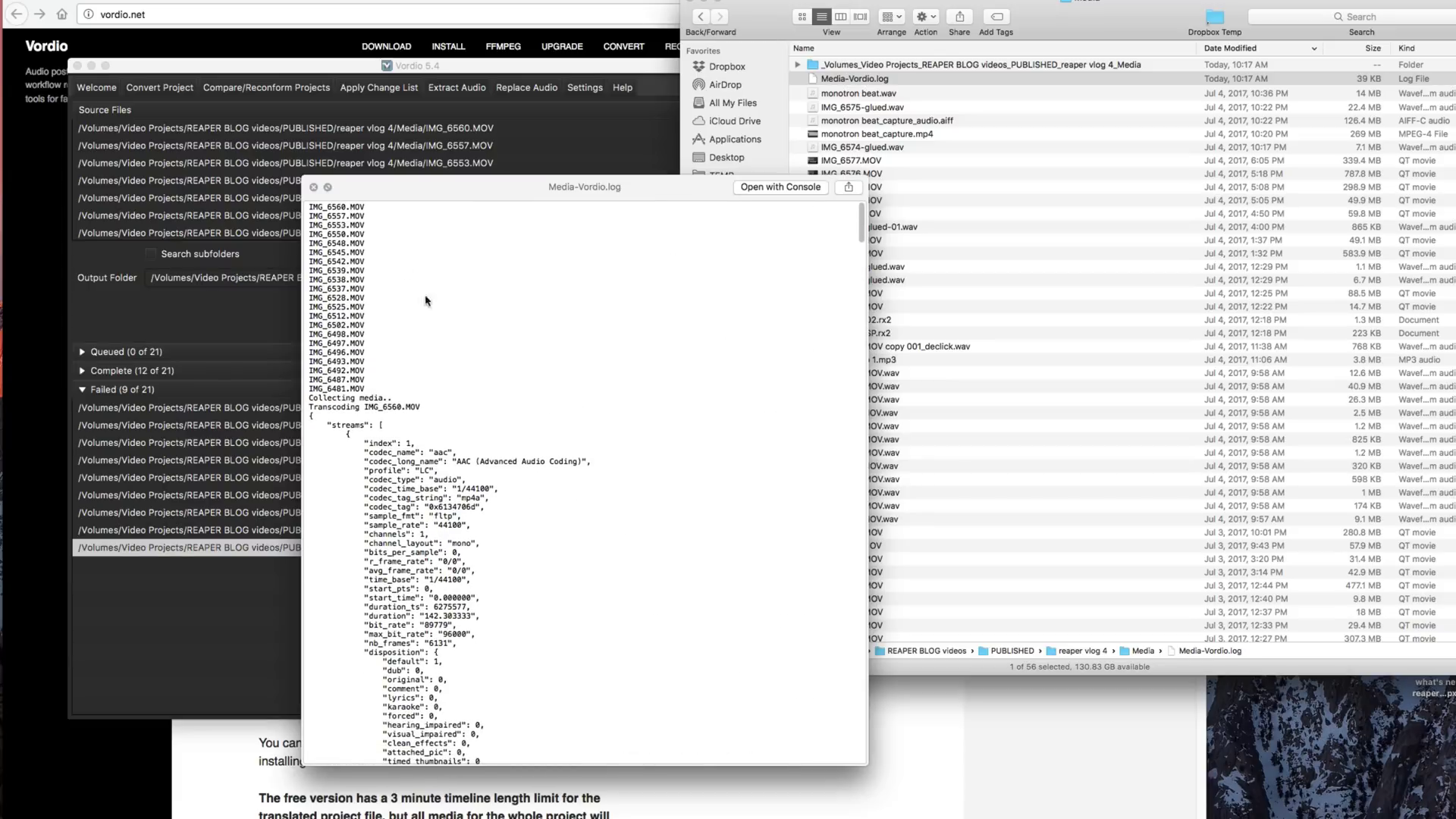
key(space)
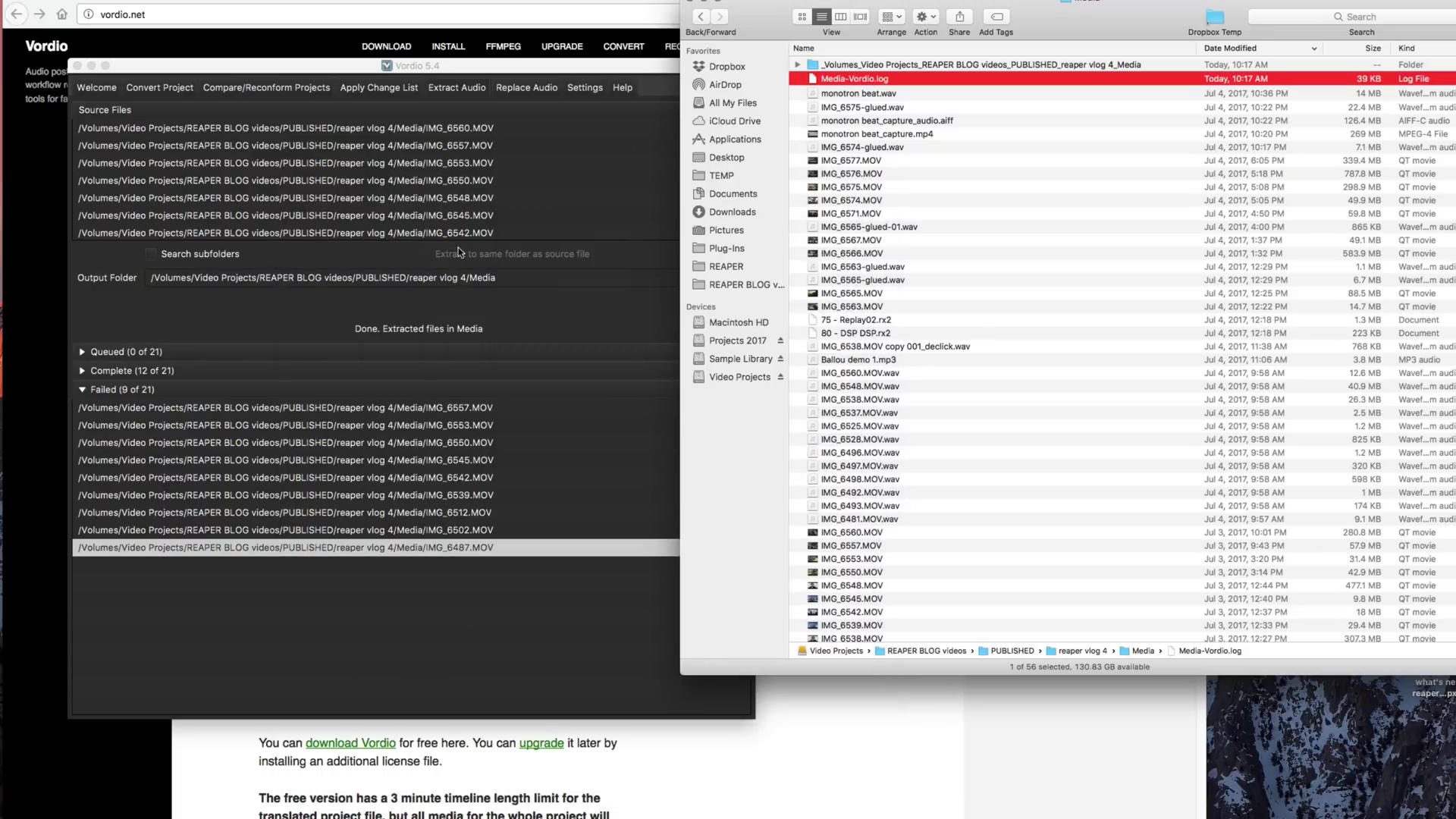
- Drag-select the 33 Media items from IMG_6560.MOV.wav down to IMG_6481.MOV
drag(853, 373, 853, 640)
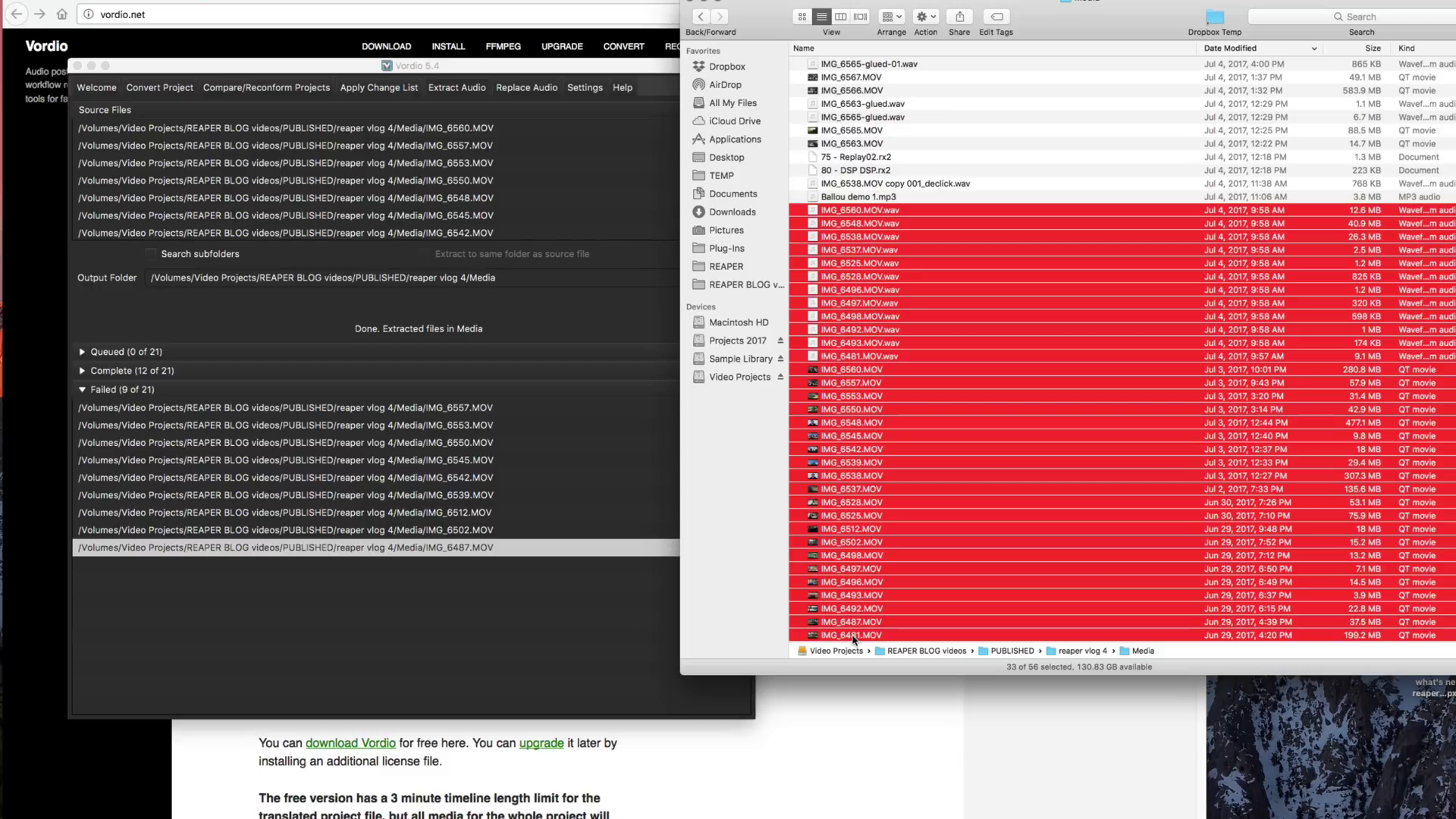